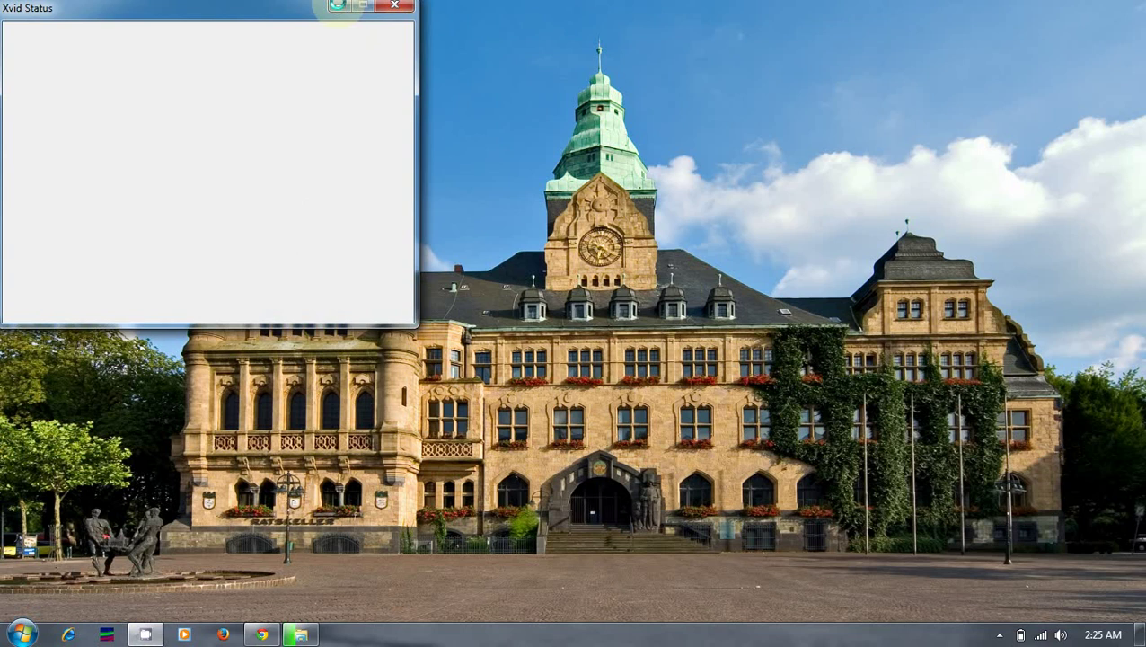
Minimize the Xvid Status window so the desktop is clear
click(339, 8)
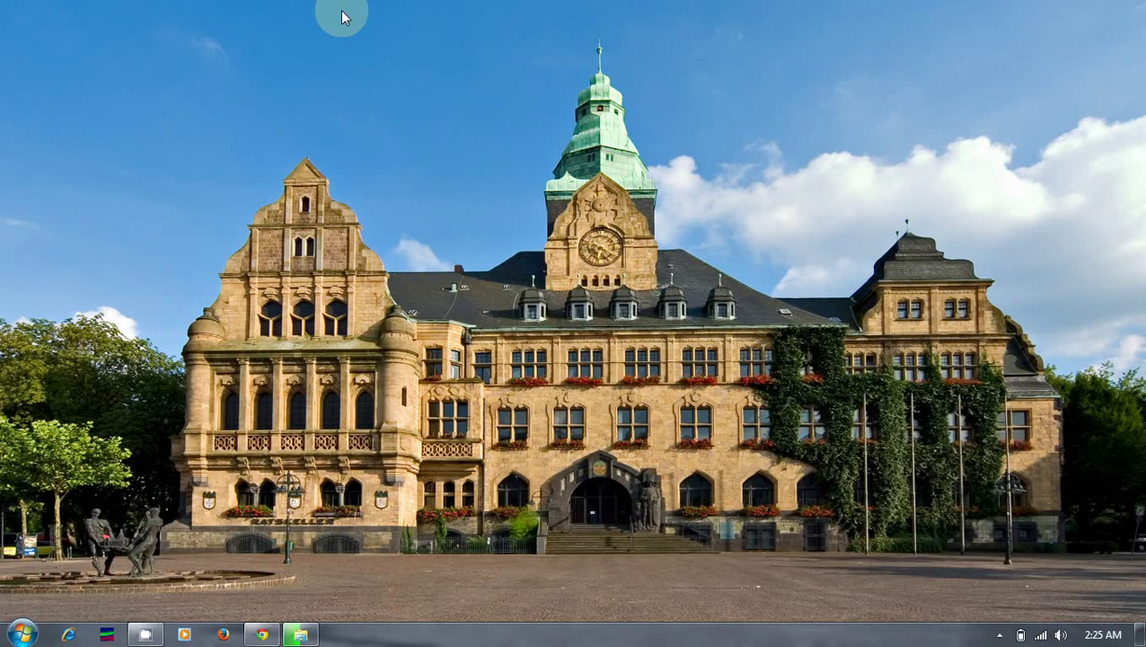
Open Control Panel's Programs and Features, scroll the installed programs list, then close it
click(20, 626)
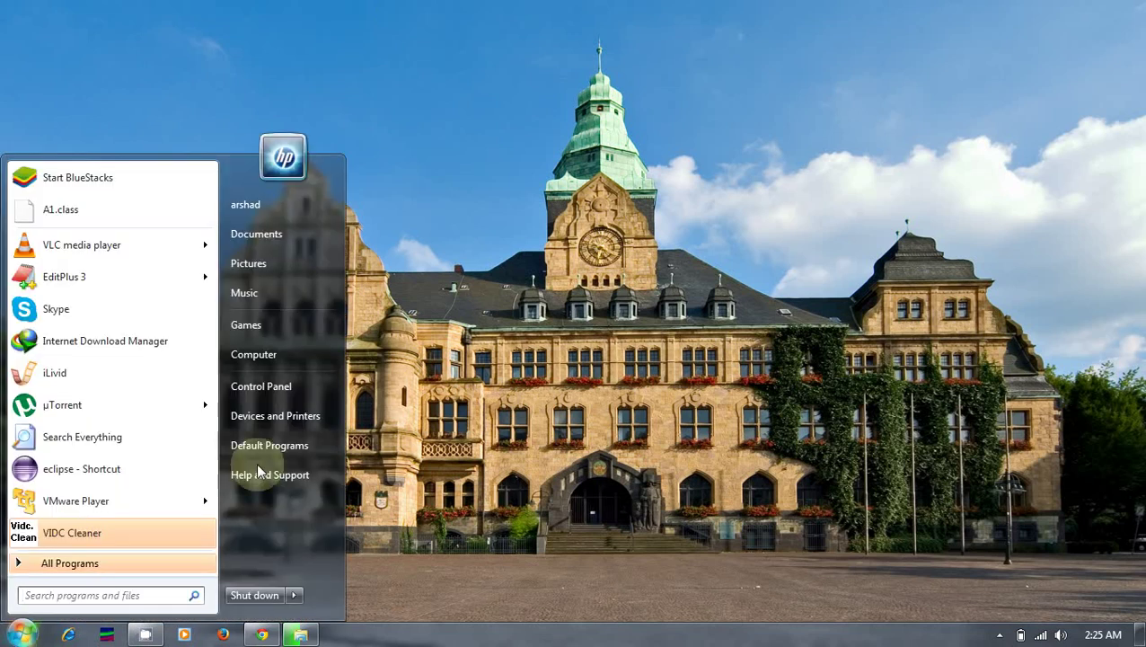
click(284, 388)
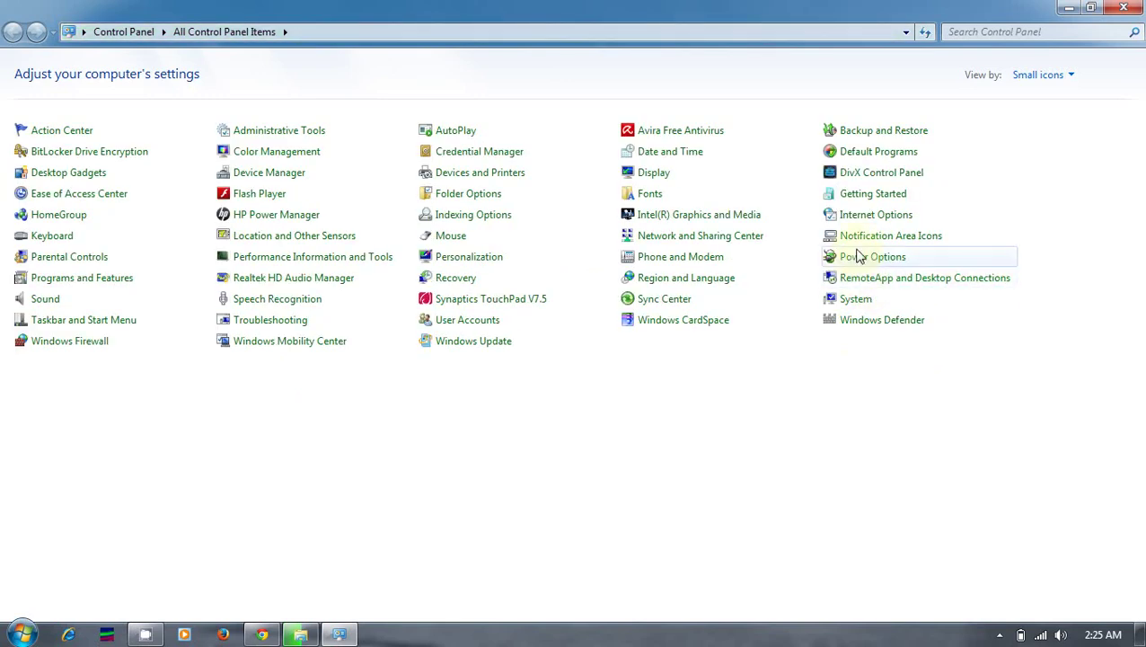
click(82, 279)
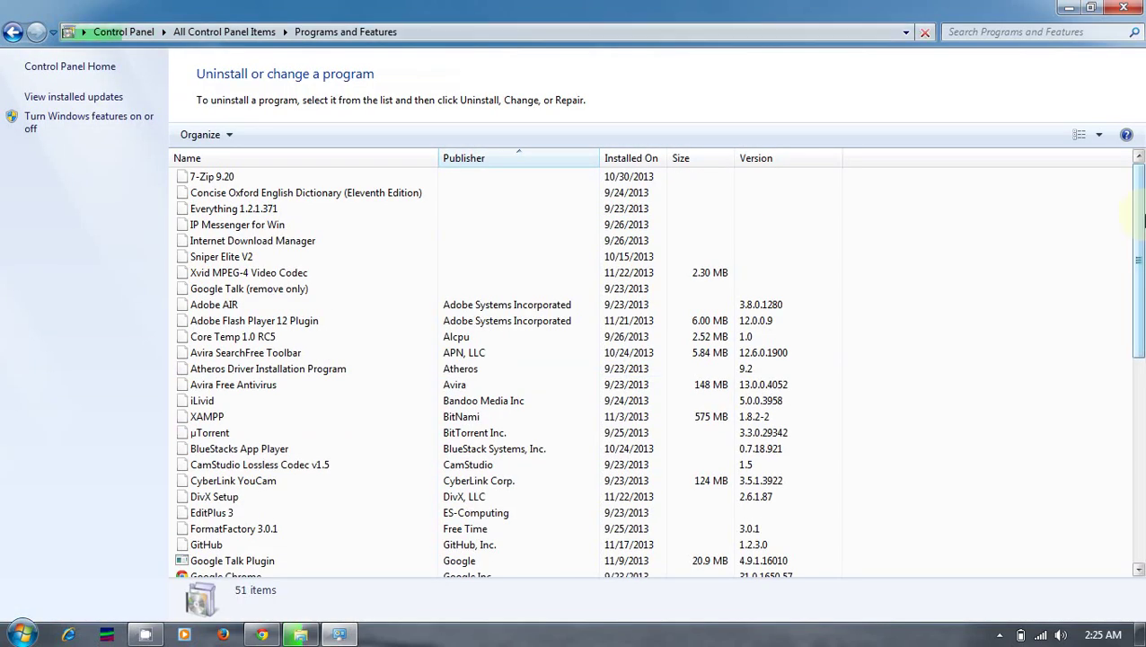
drag(1143, 218, 1143, 376)
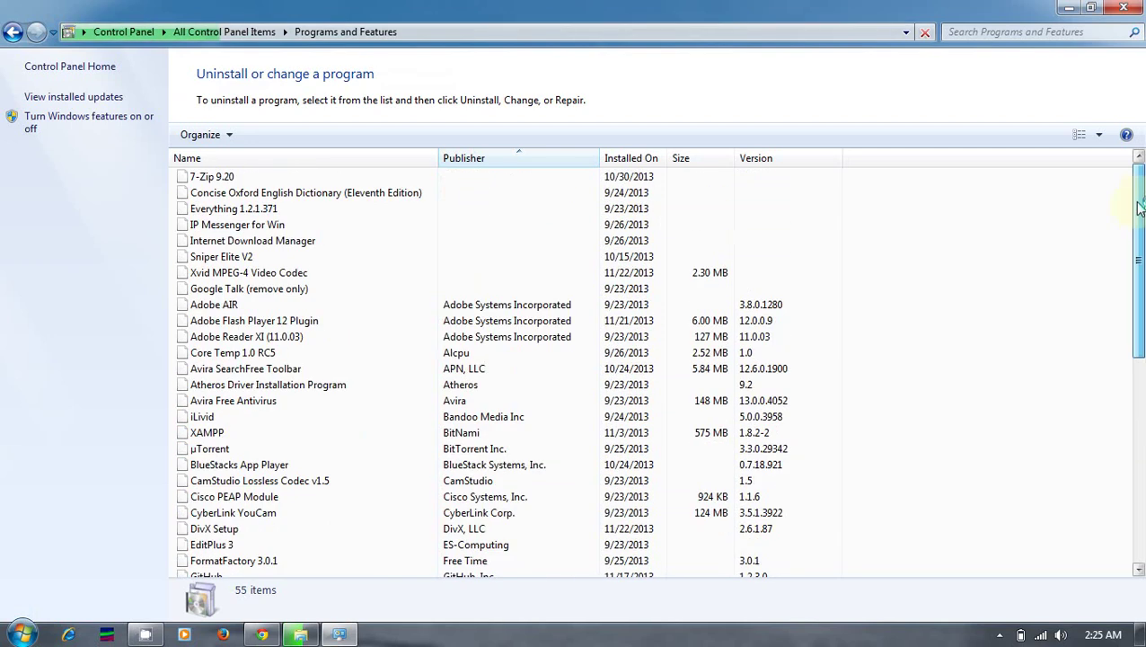
drag(1141, 208, 1143, 448)
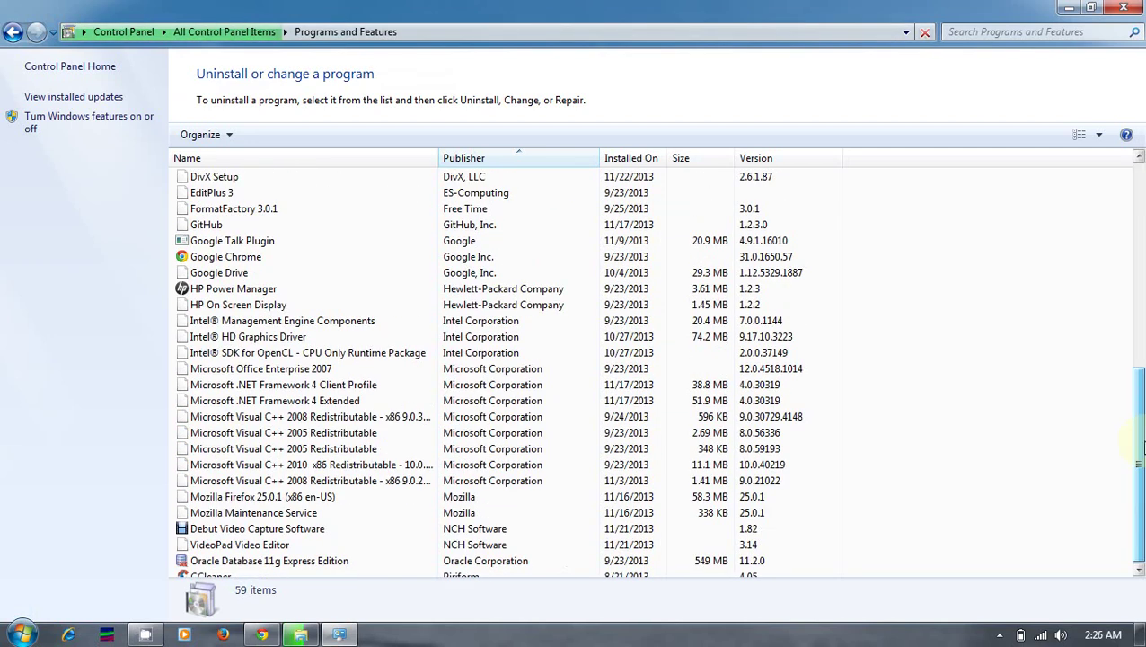
click(1126, 7)
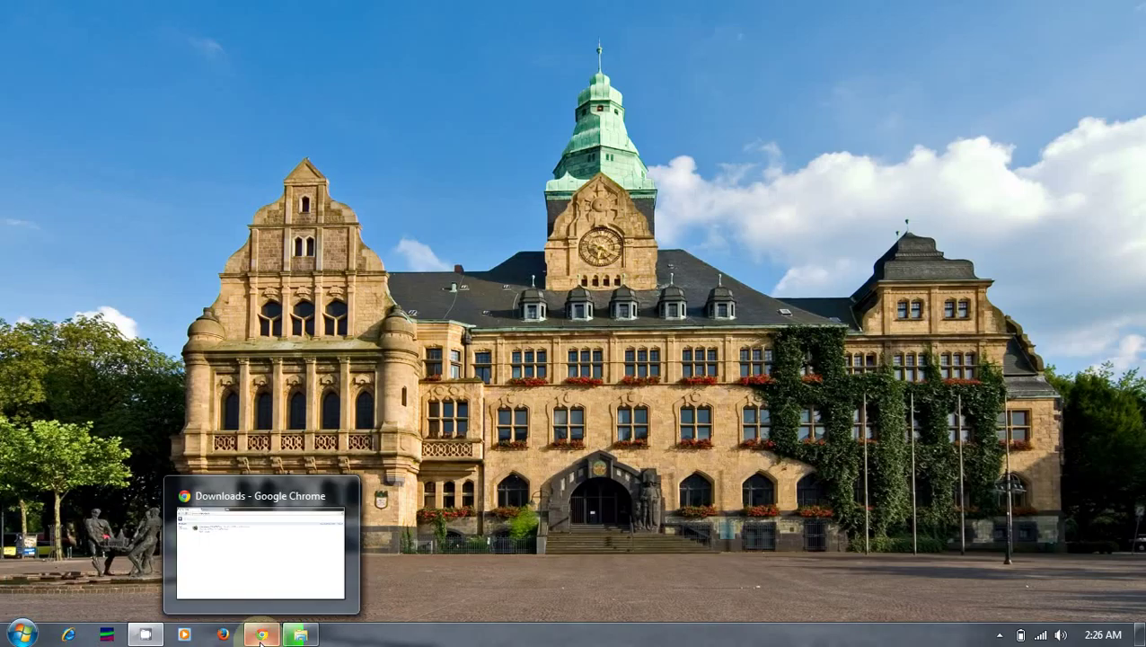
Load java.com in a new Chrome tab
click(261, 634)
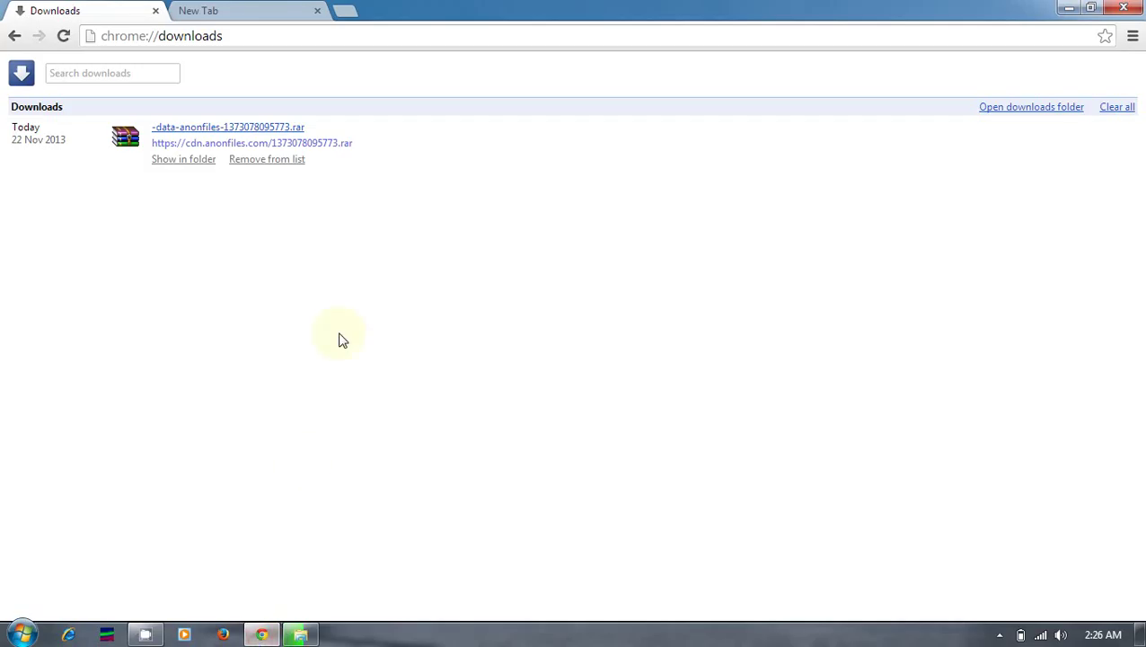
click(250, 9)
click(233, 35)
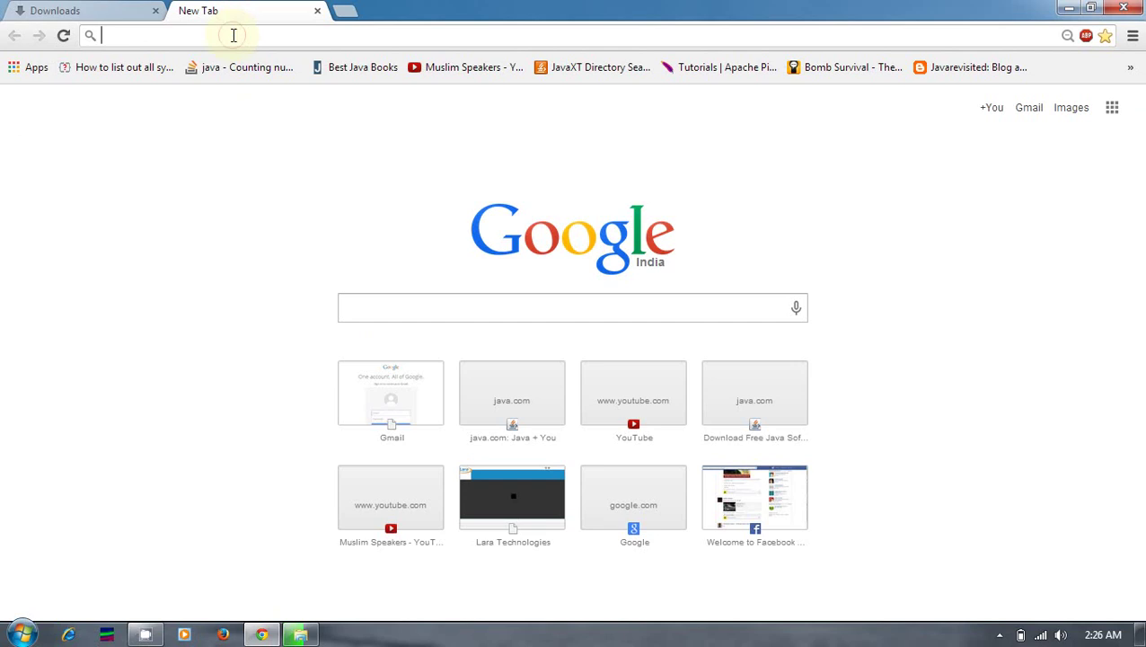
text(java.com)
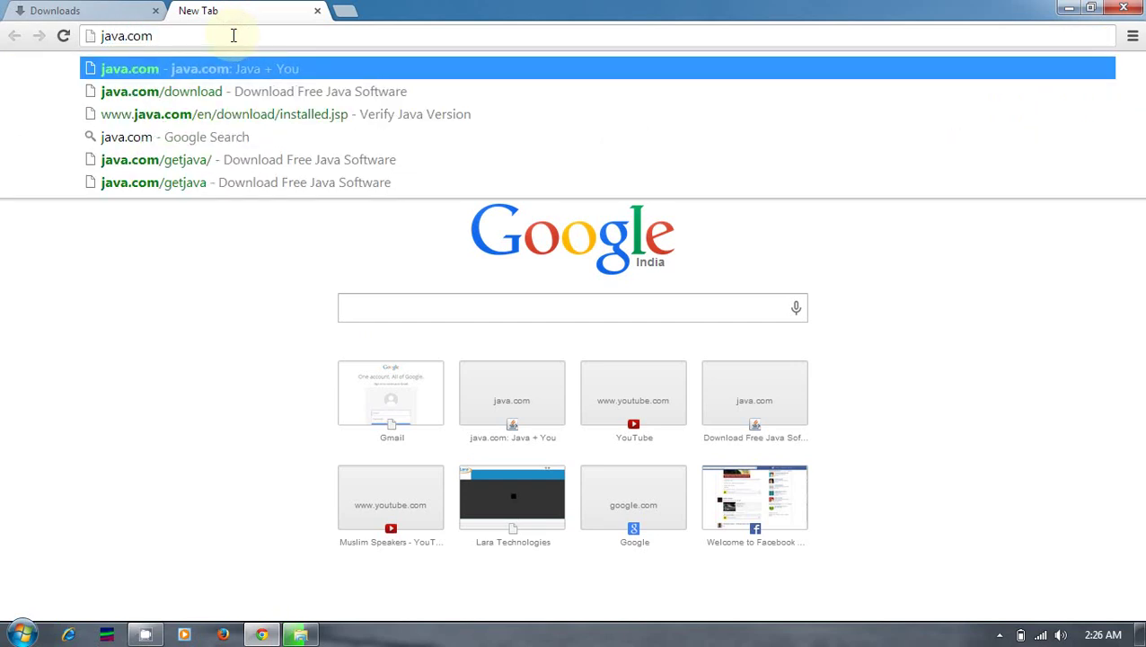
key(Return)
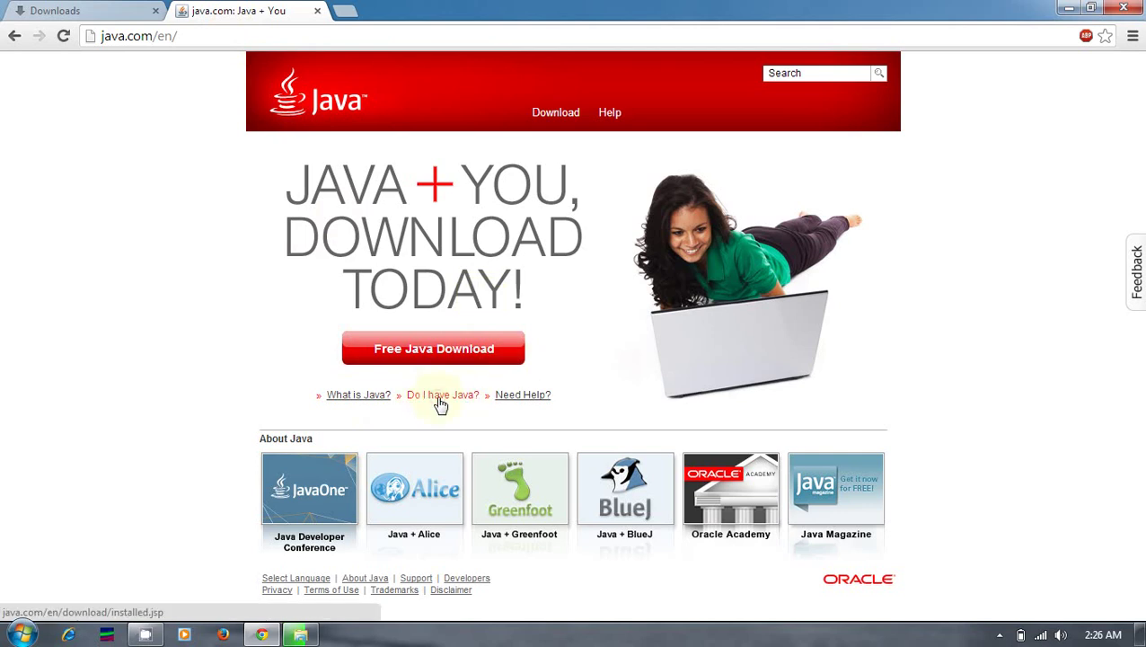
Run the Java version check, reach the free Java download page, then minimize Chrome
click(441, 403)
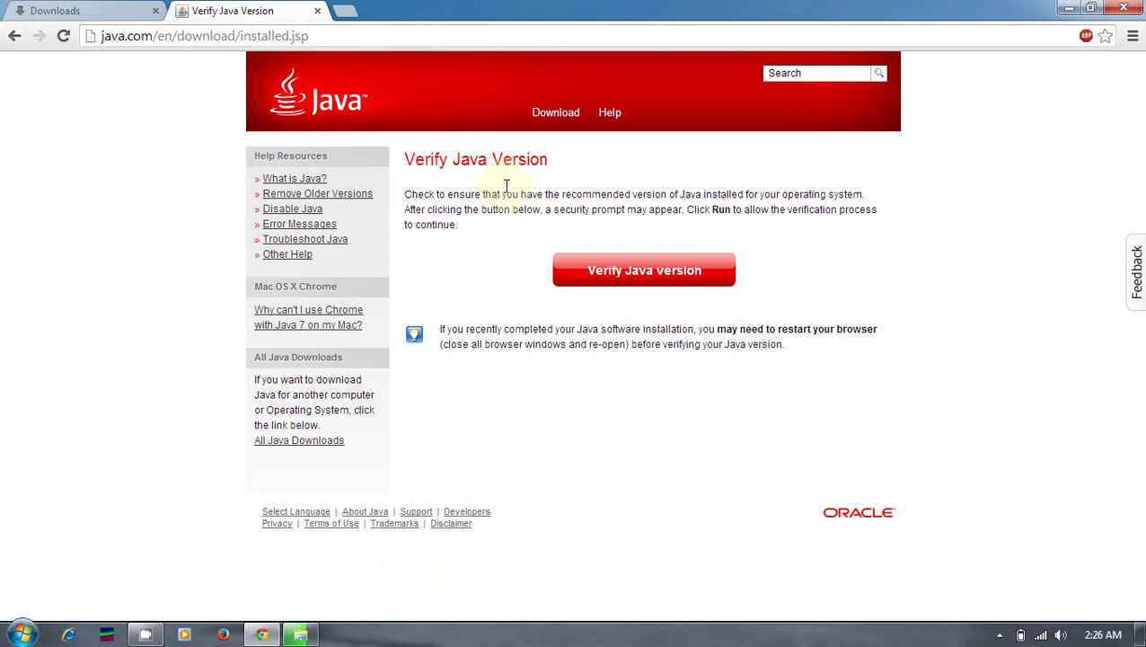
click(647, 277)
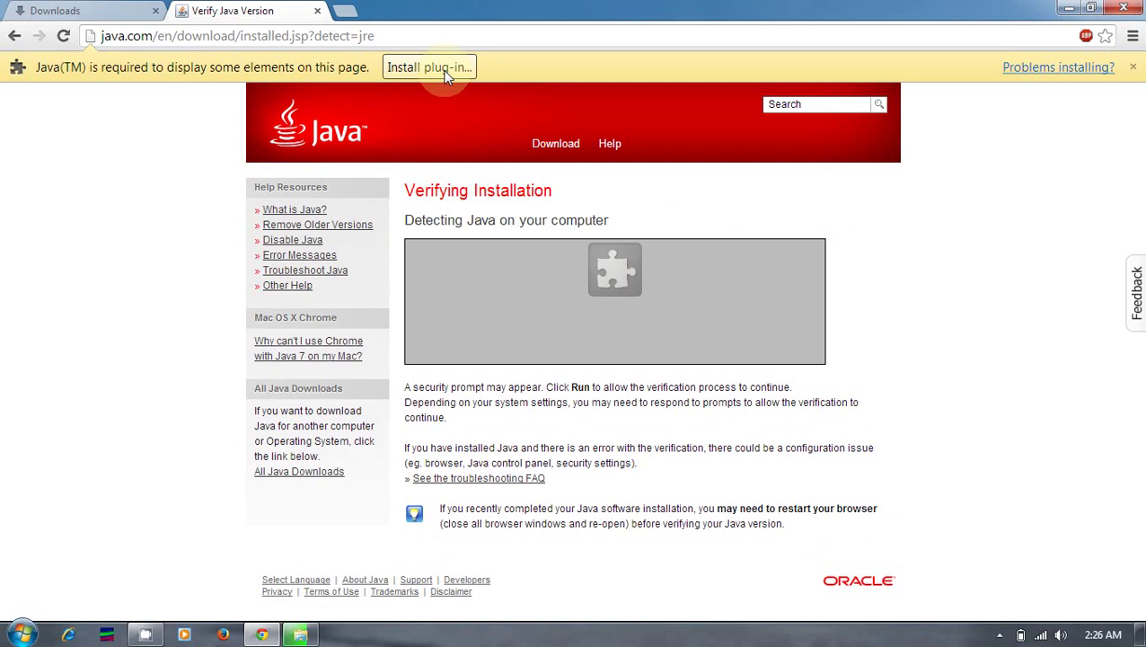
click(443, 70)
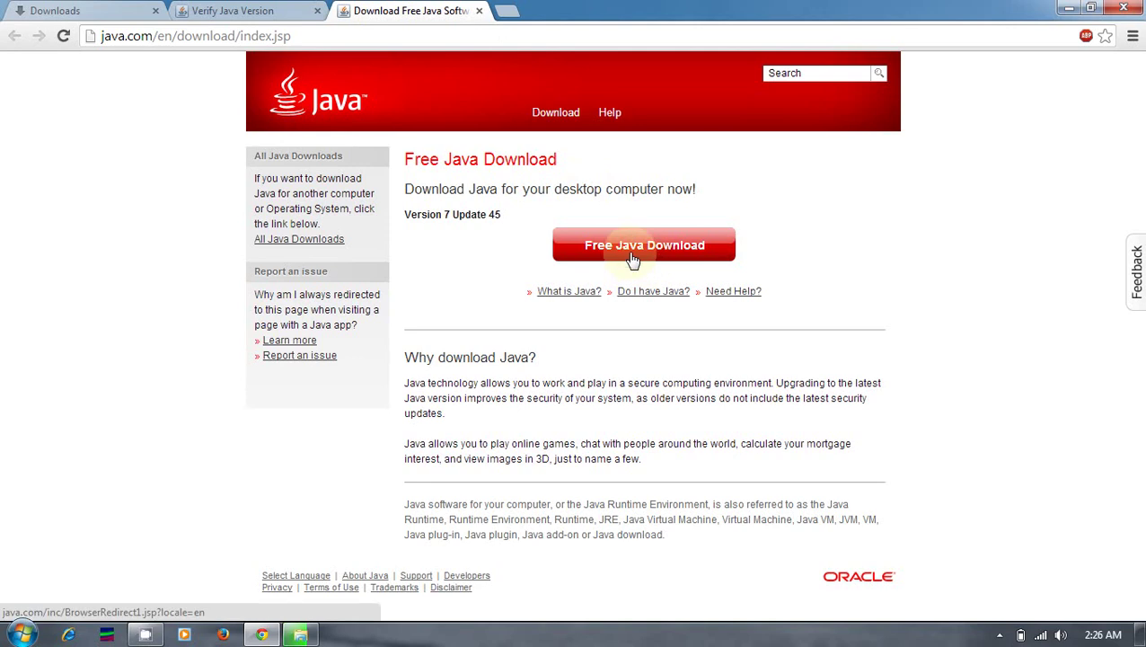
click(633, 258)
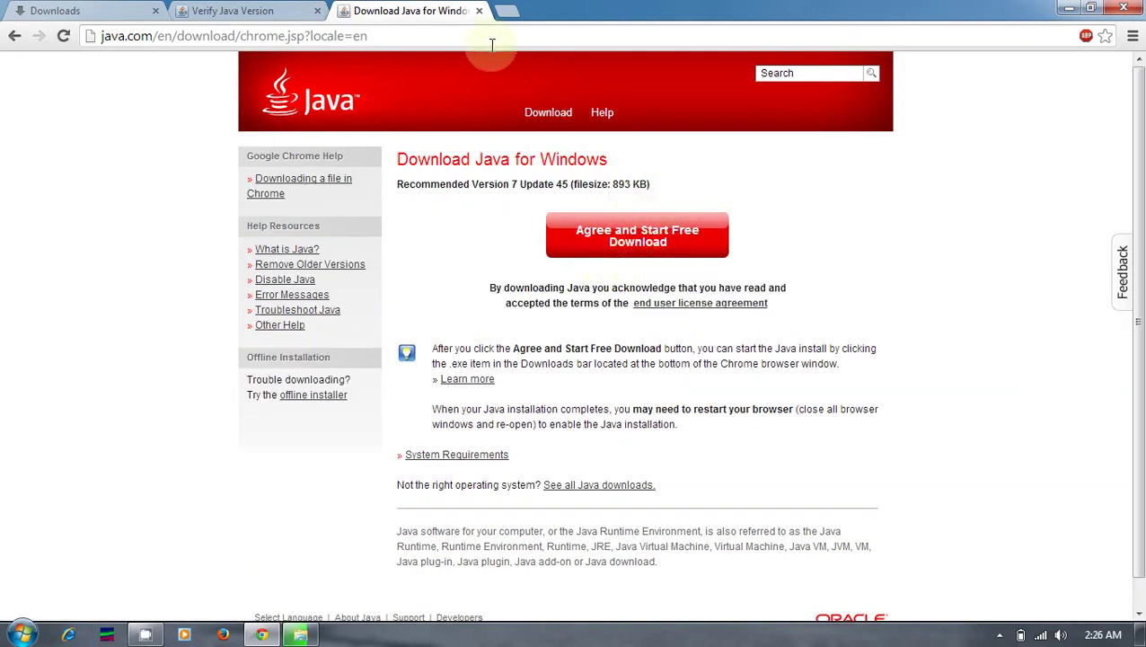
click(1069, 9)
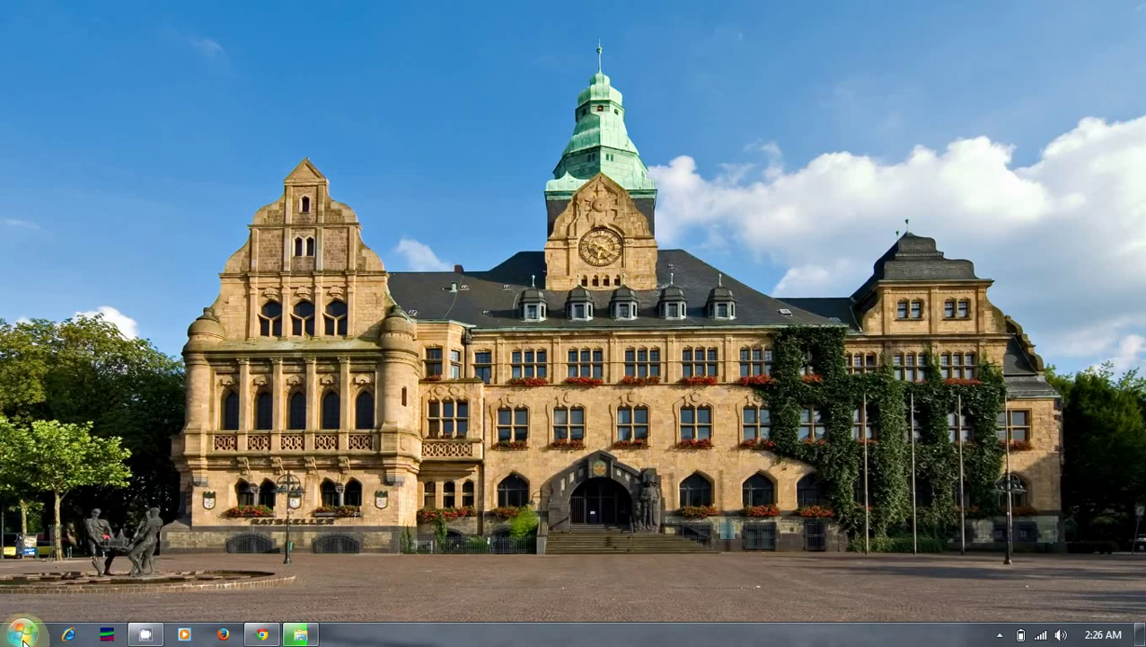
Browse to the Softwares folder on Development_Drive (E:) and select the jdk-7u45-windows-i586 installer
click(20, 634)
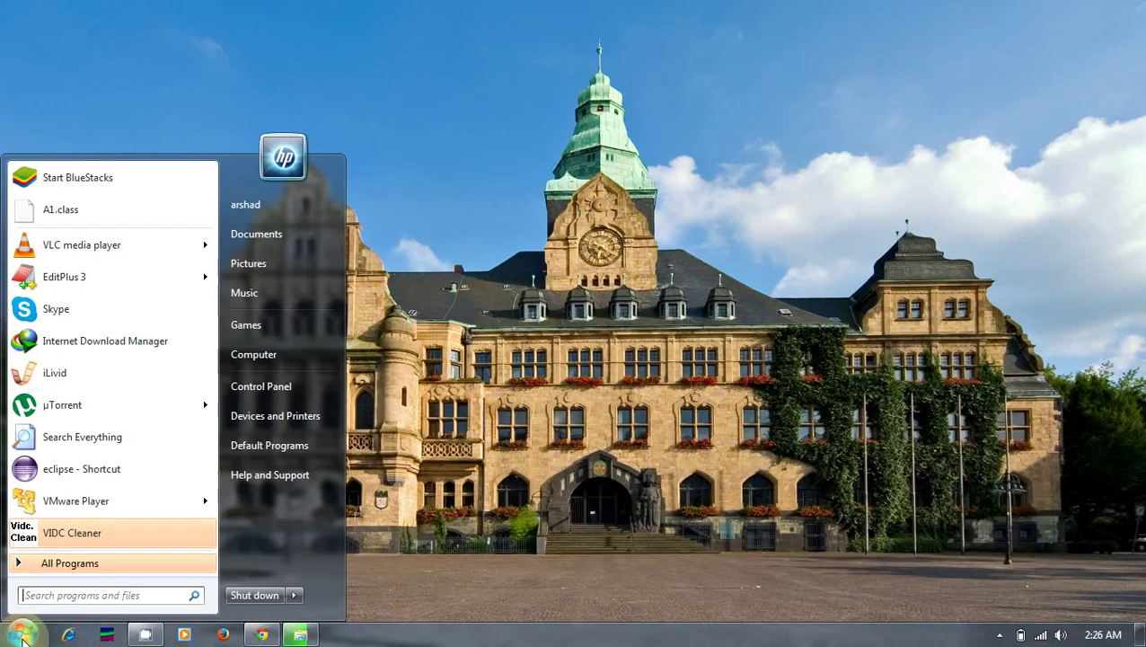
click(252, 364)
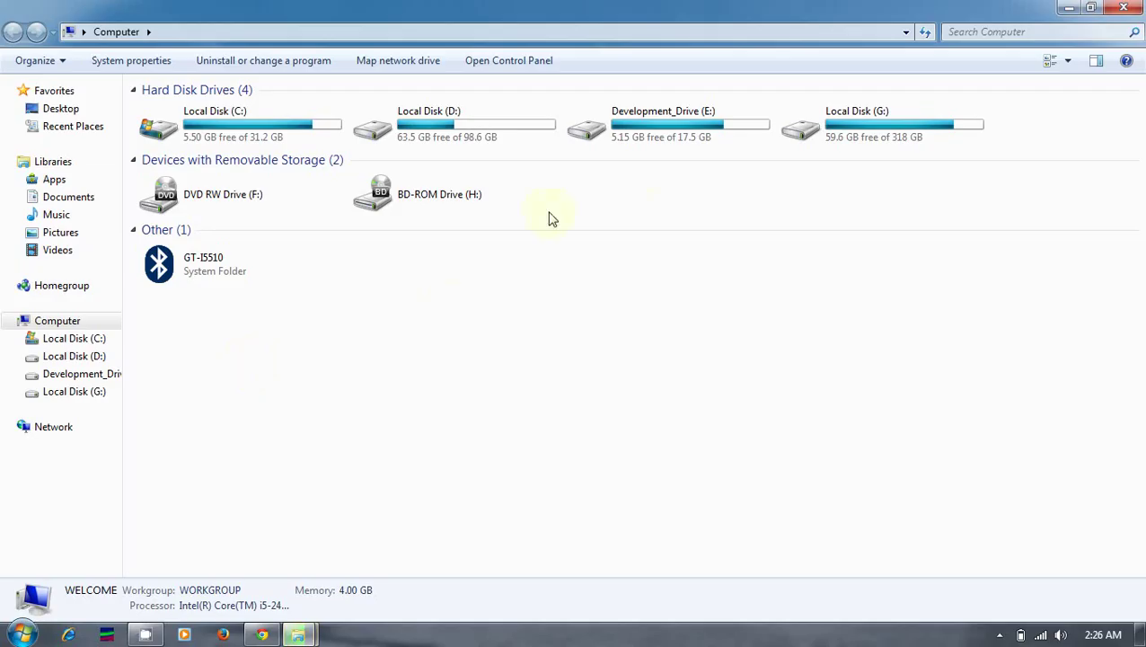
mouse_move(674, 136)
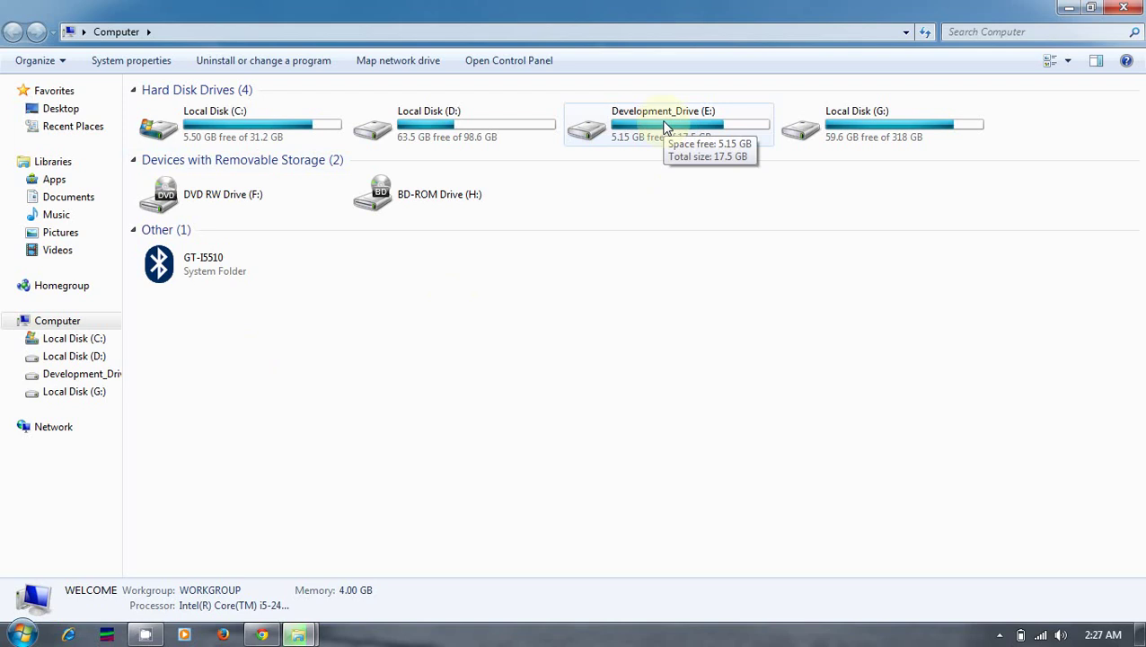
double_click(665, 126)
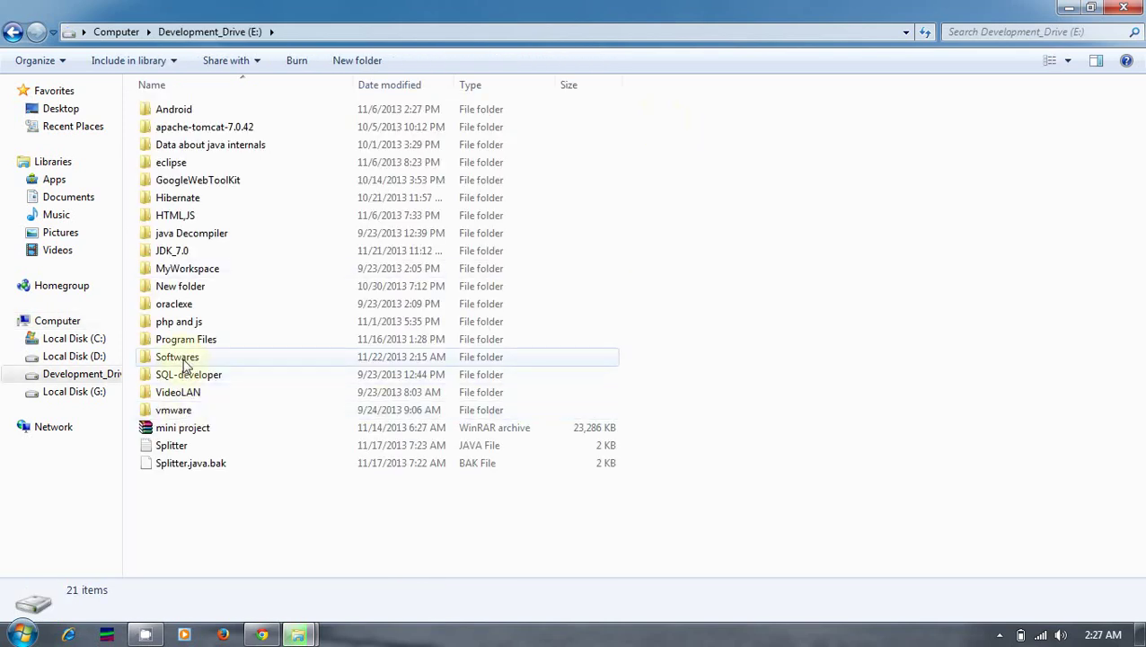
click(183, 362)
double_click(184, 362)
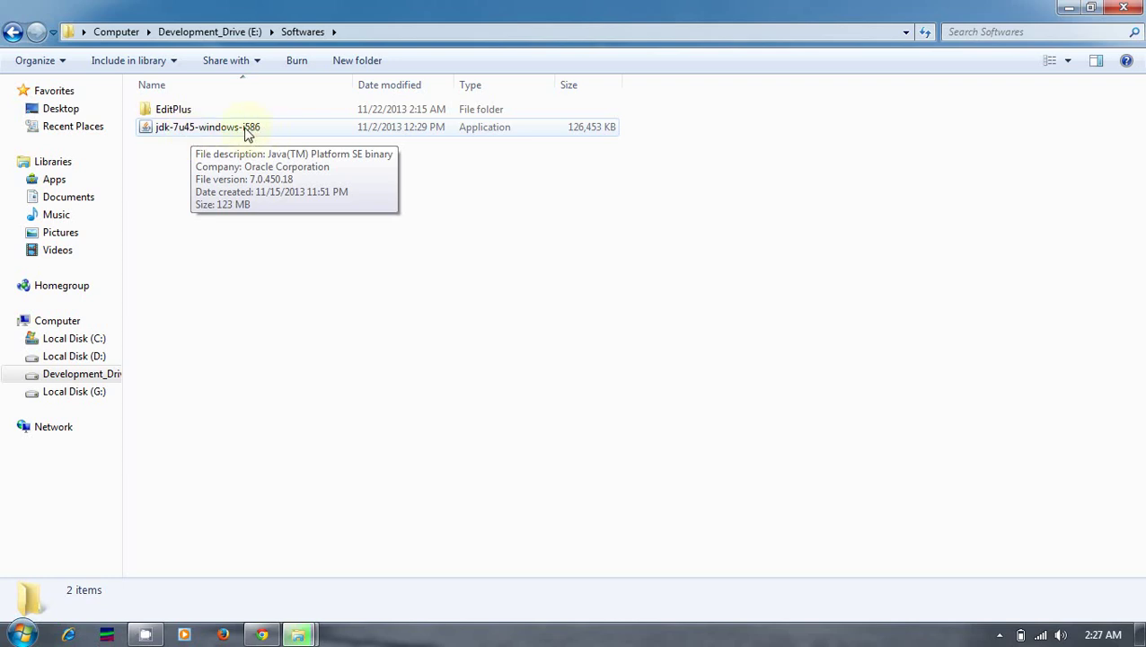
click(248, 132)
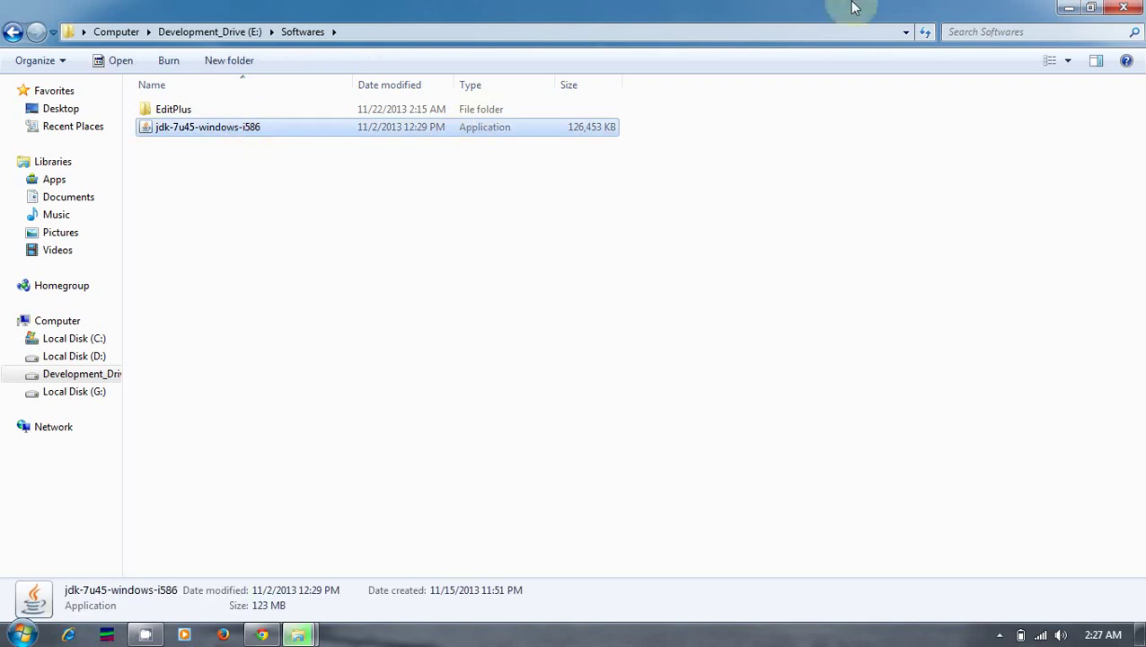
Minimize Explorer, reposition the JDK 7 Setup window and advance past the welcome page
click(1069, 10)
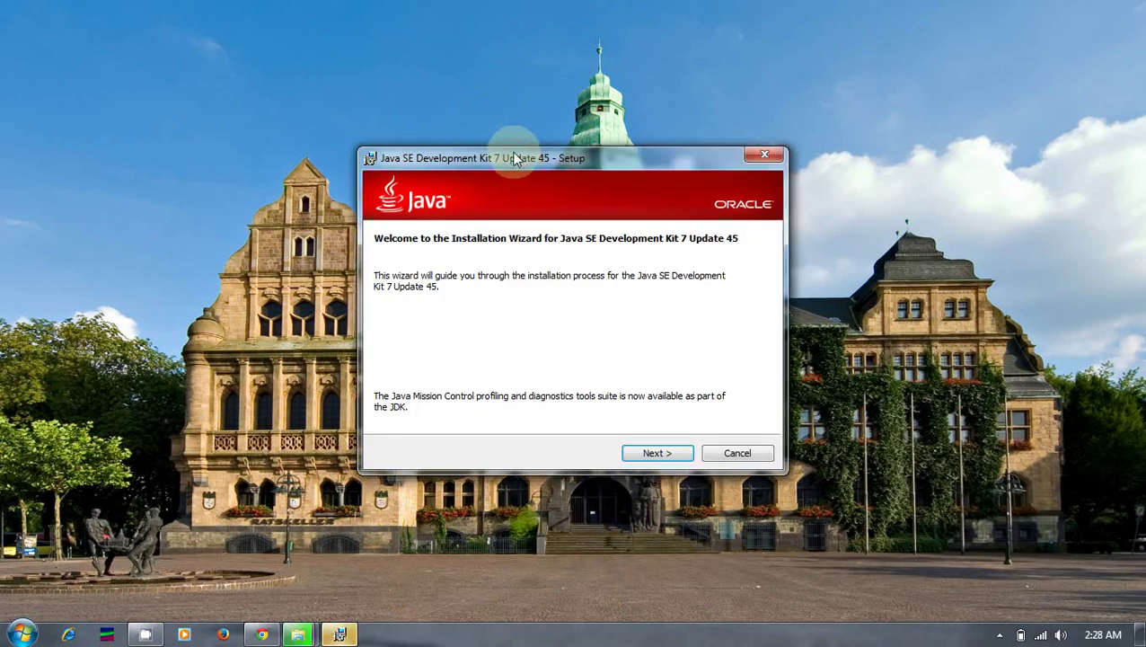
drag(516, 158, 455, 86)
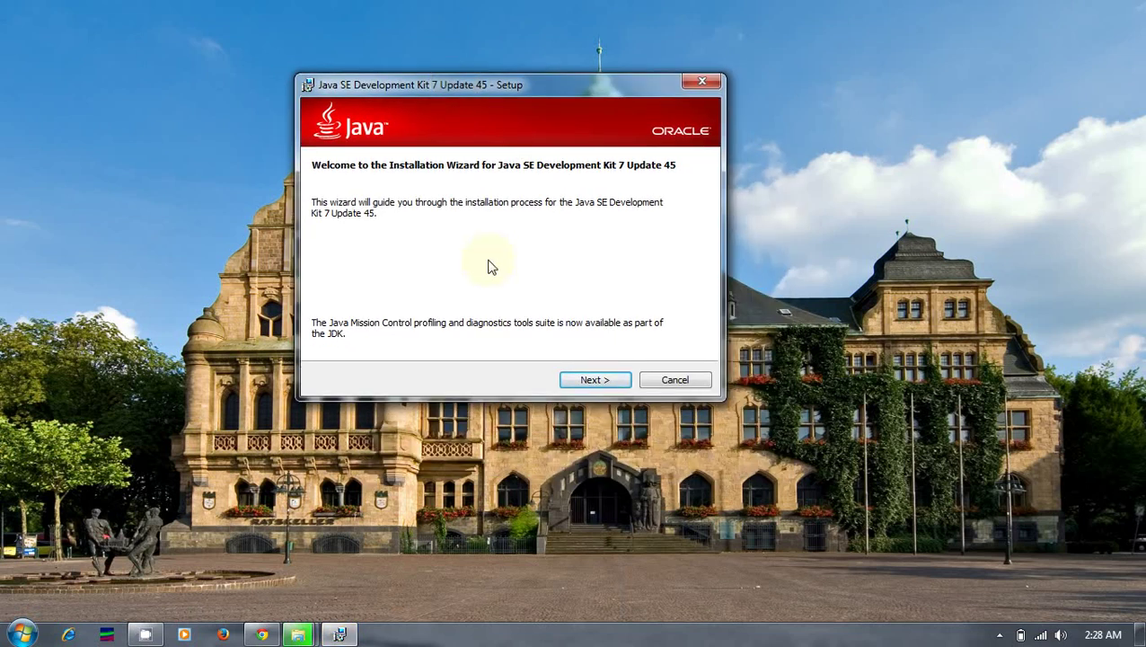
click(601, 383)
click(585, 382)
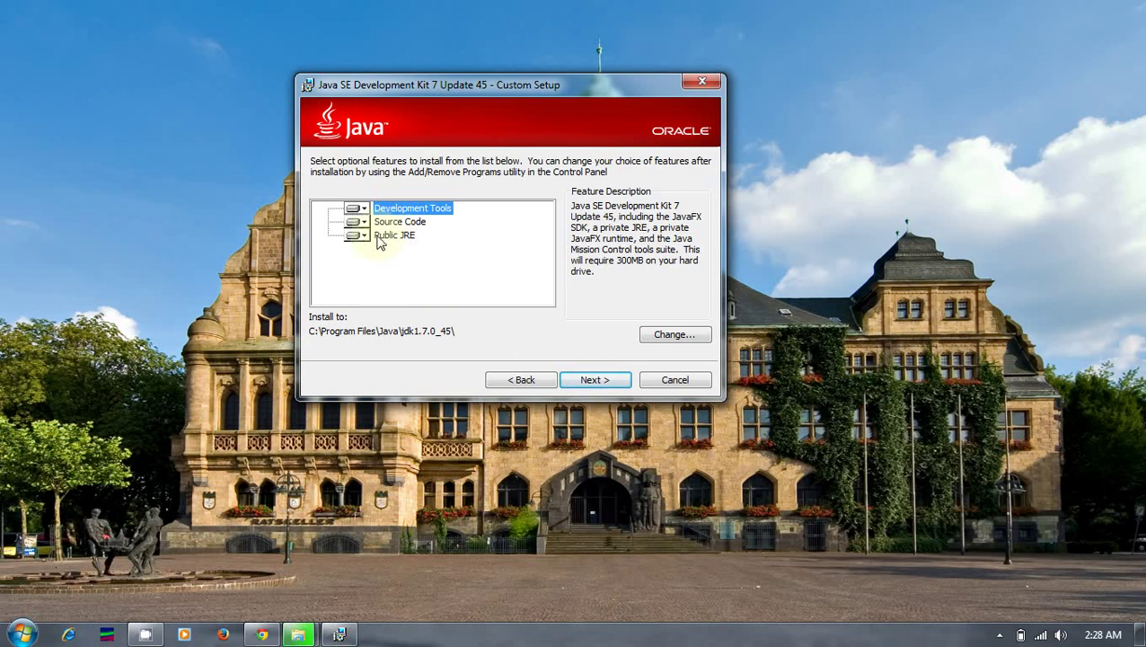
Set Public JRE to 'This feature will not be available' and review Development Tools and Source Code
click(363, 236)
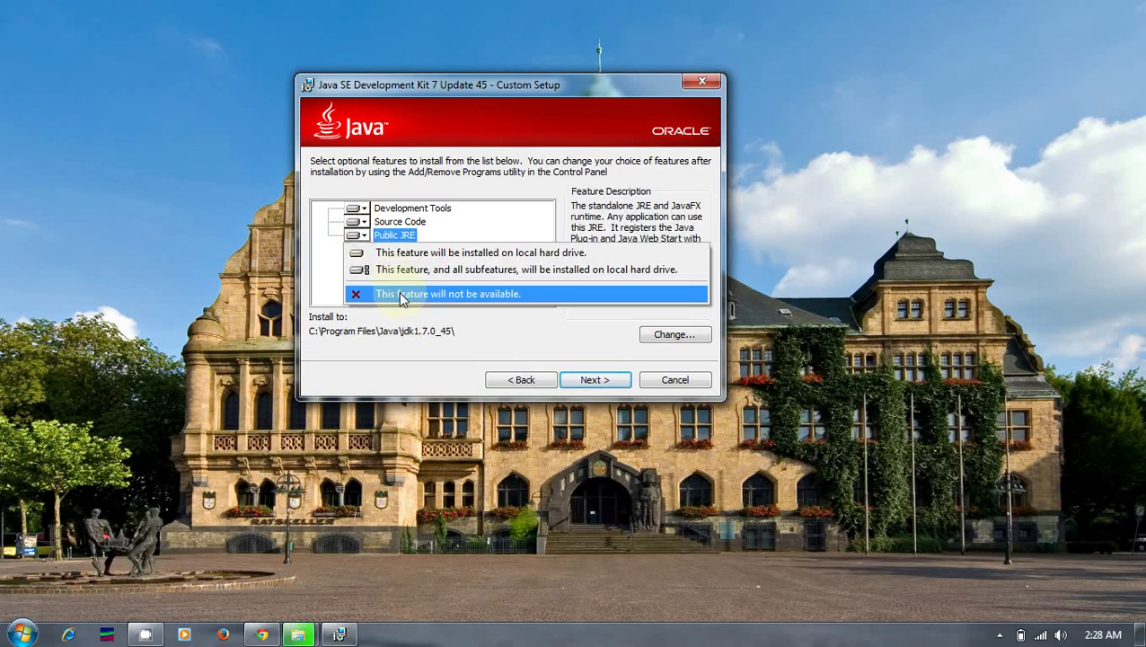
click(402, 294)
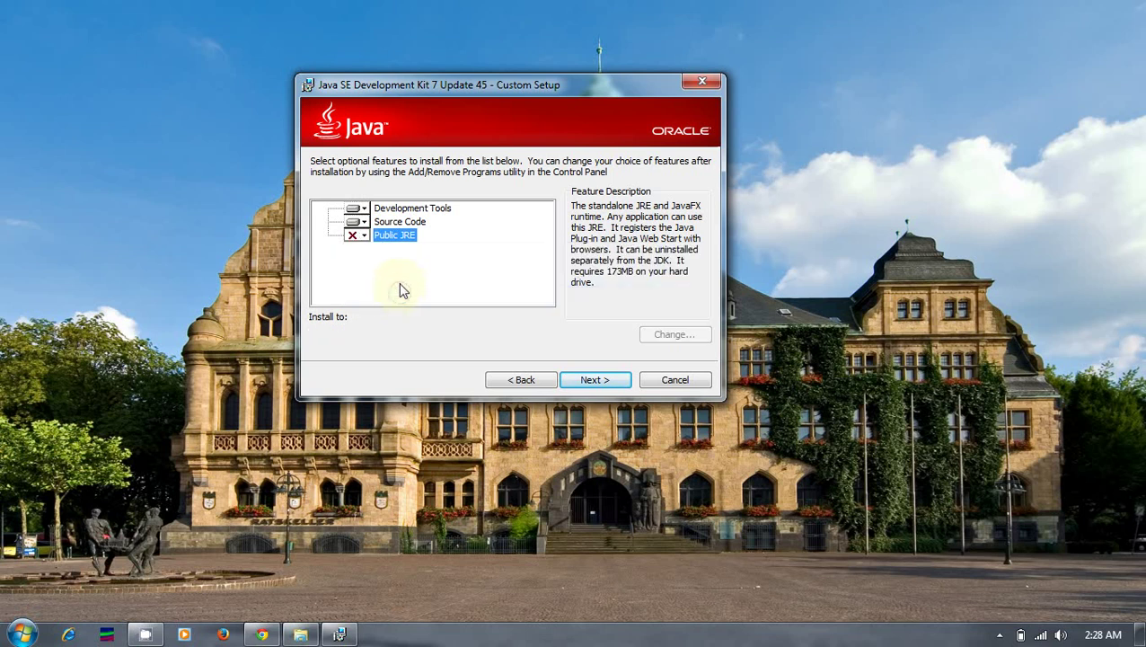
click(409, 208)
click(403, 221)
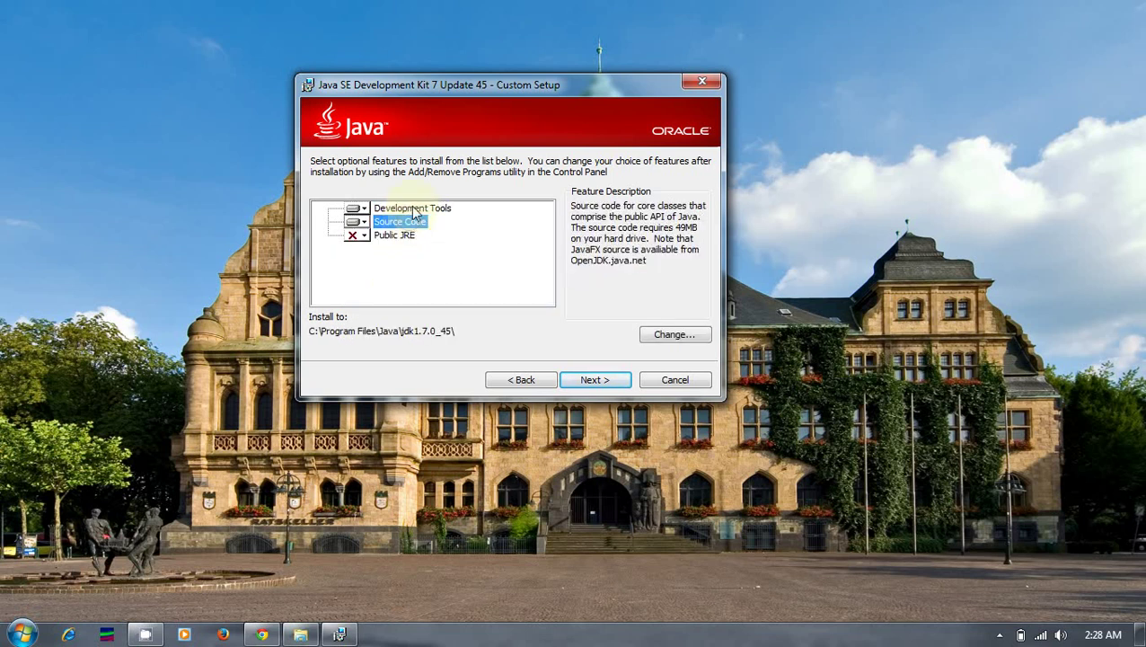
click(413, 209)
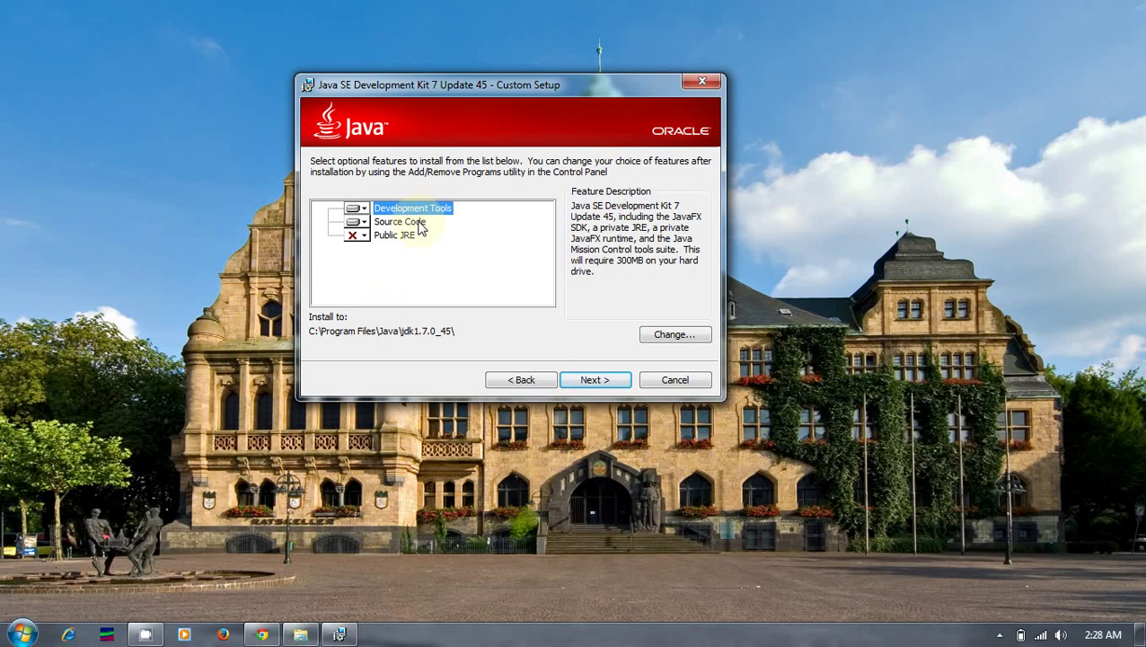
click(420, 224)
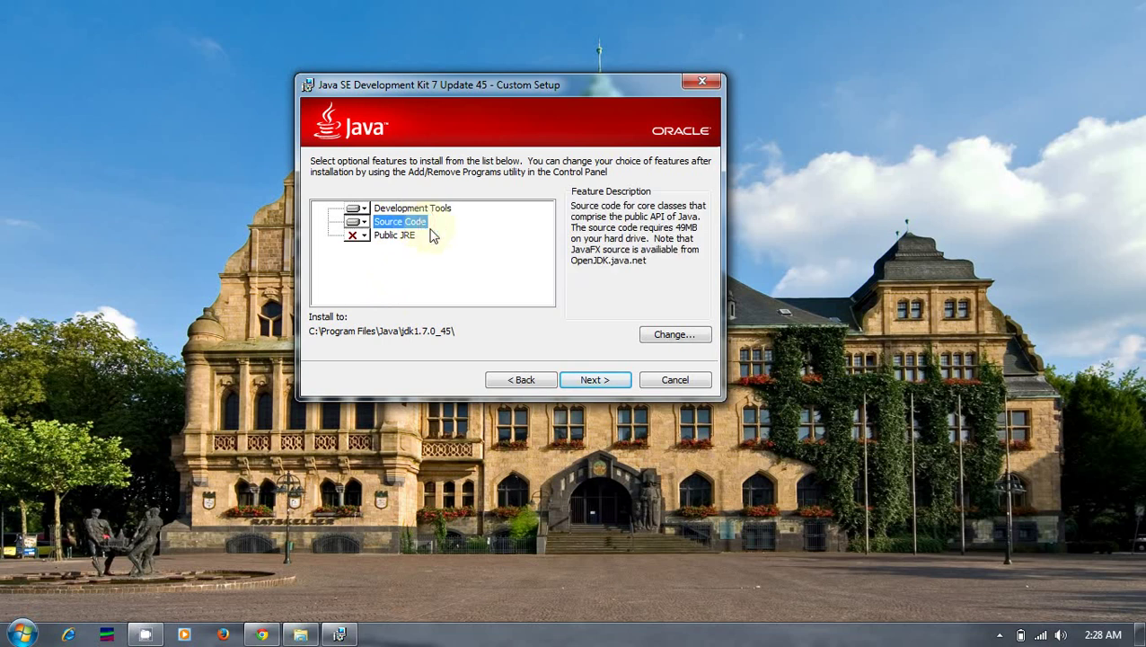
Change the JDK install folder to E:\JDK_7.0\ on Development_Drive
click(669, 336)
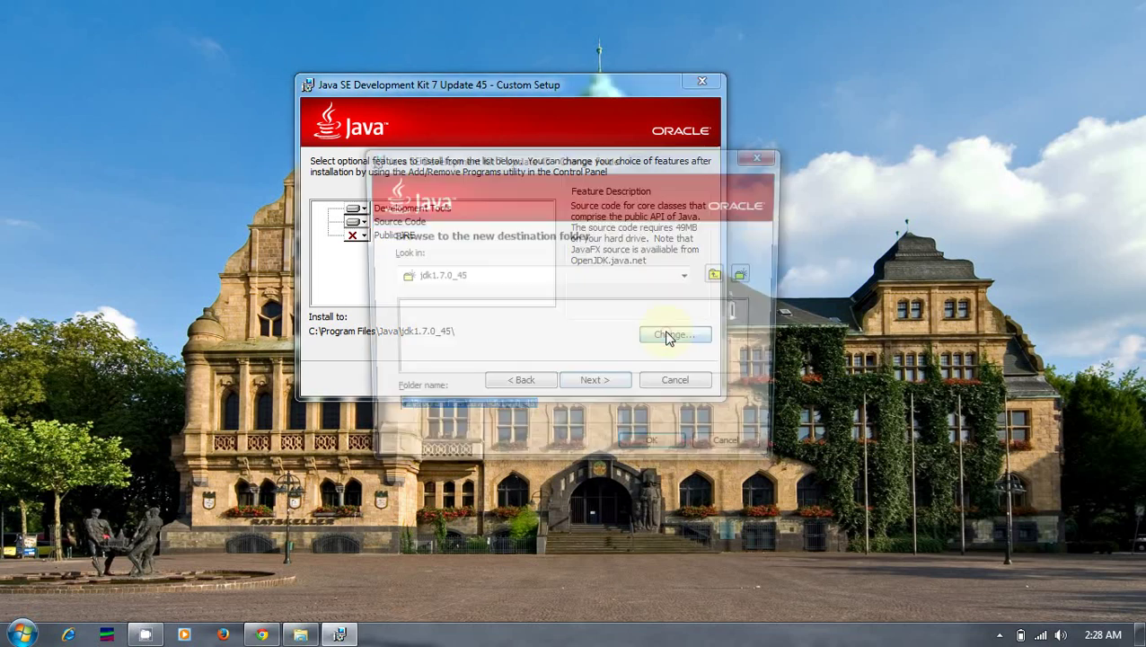
click(690, 278)
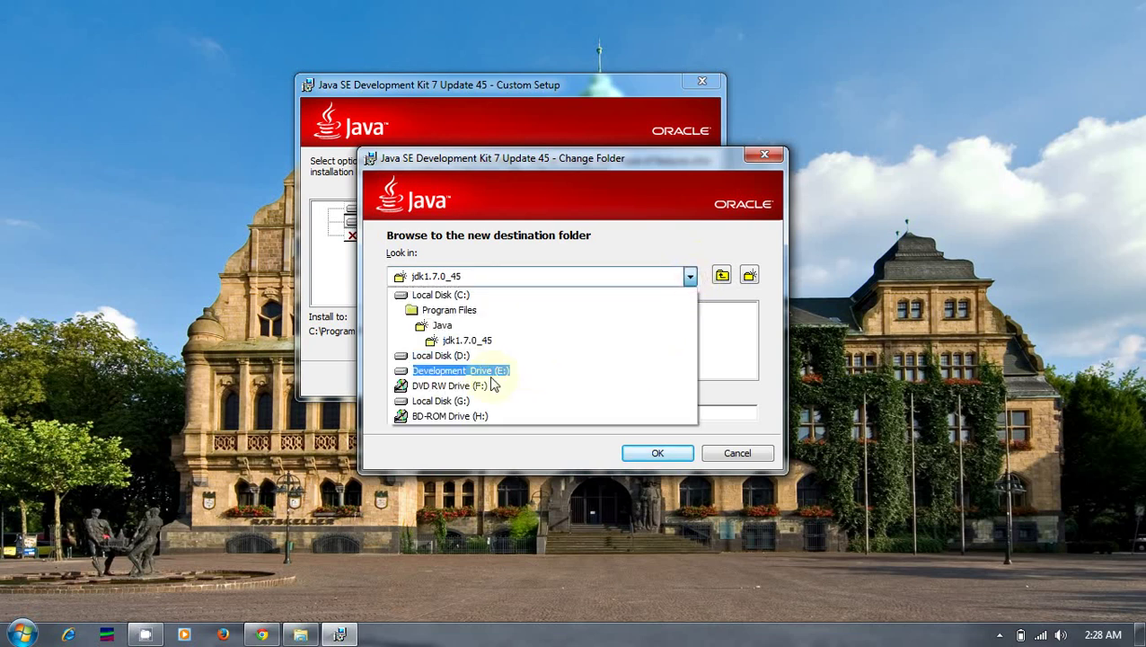
click(490, 373)
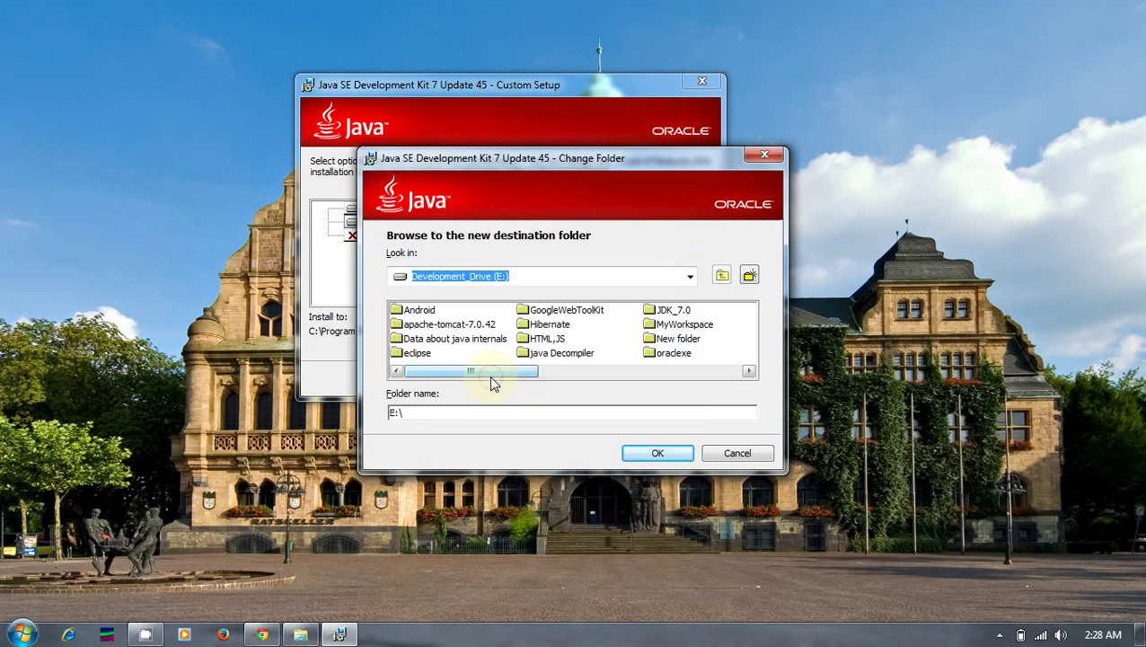
double_click(669, 312)
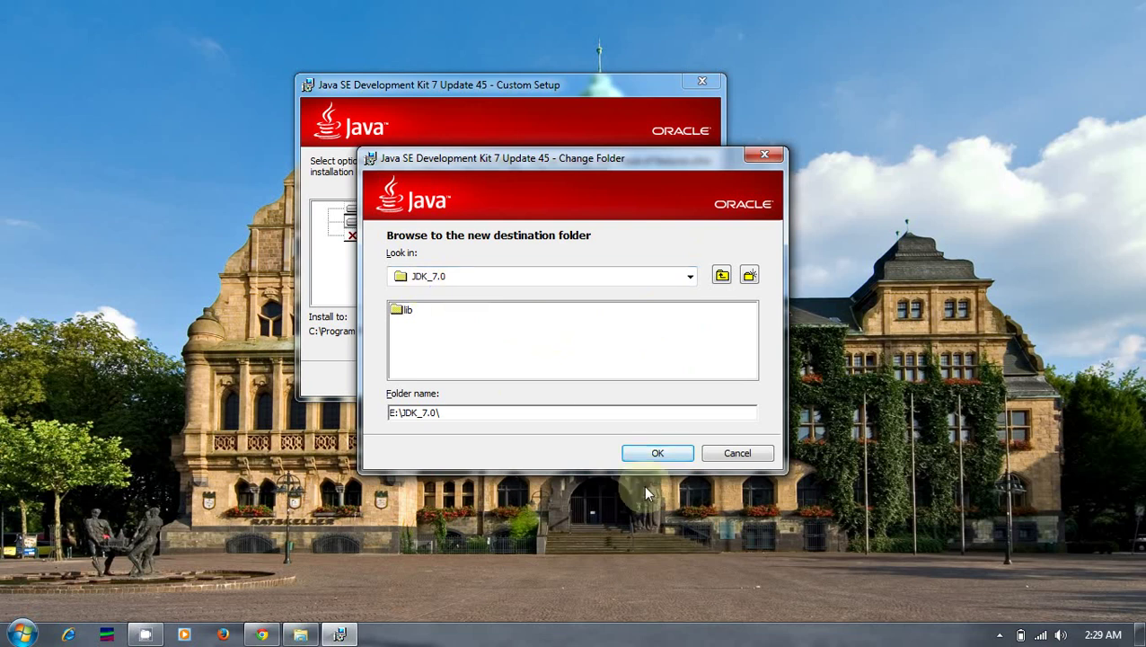
click(659, 453)
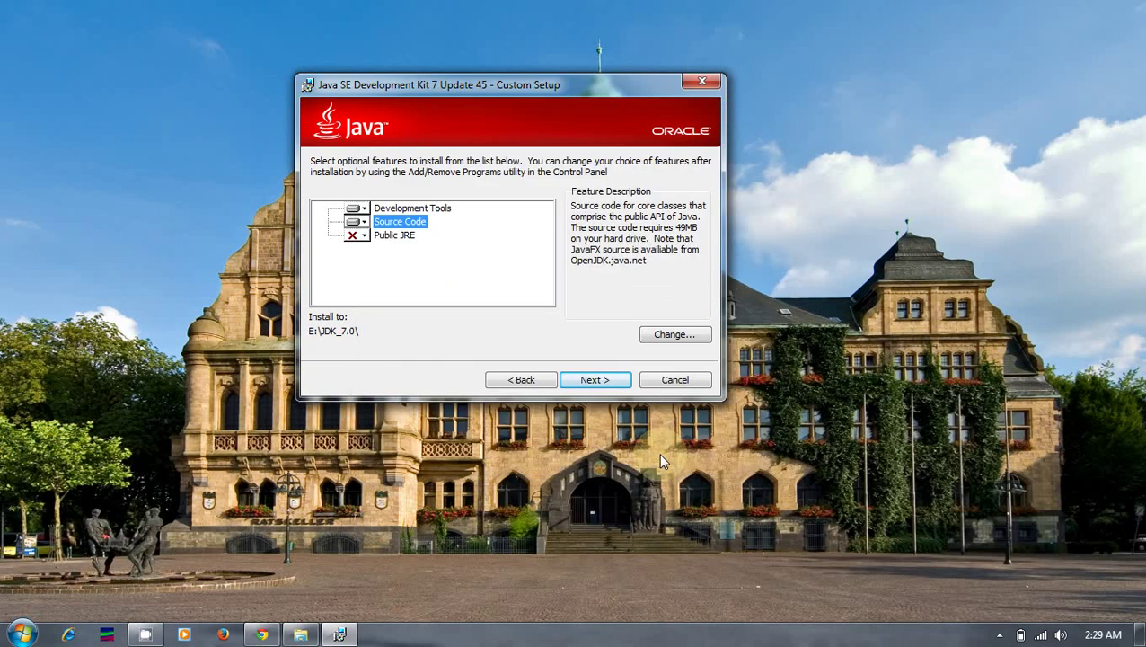
Check the Development Tools and Source Code features, then start the installation
click(415, 208)
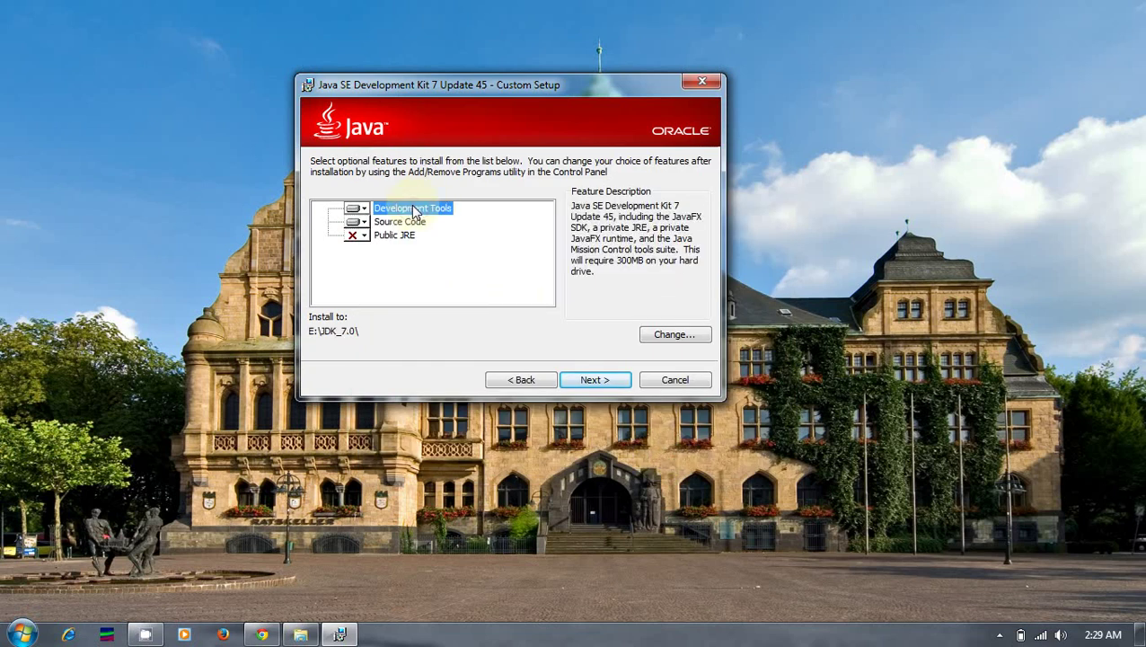
click(411, 222)
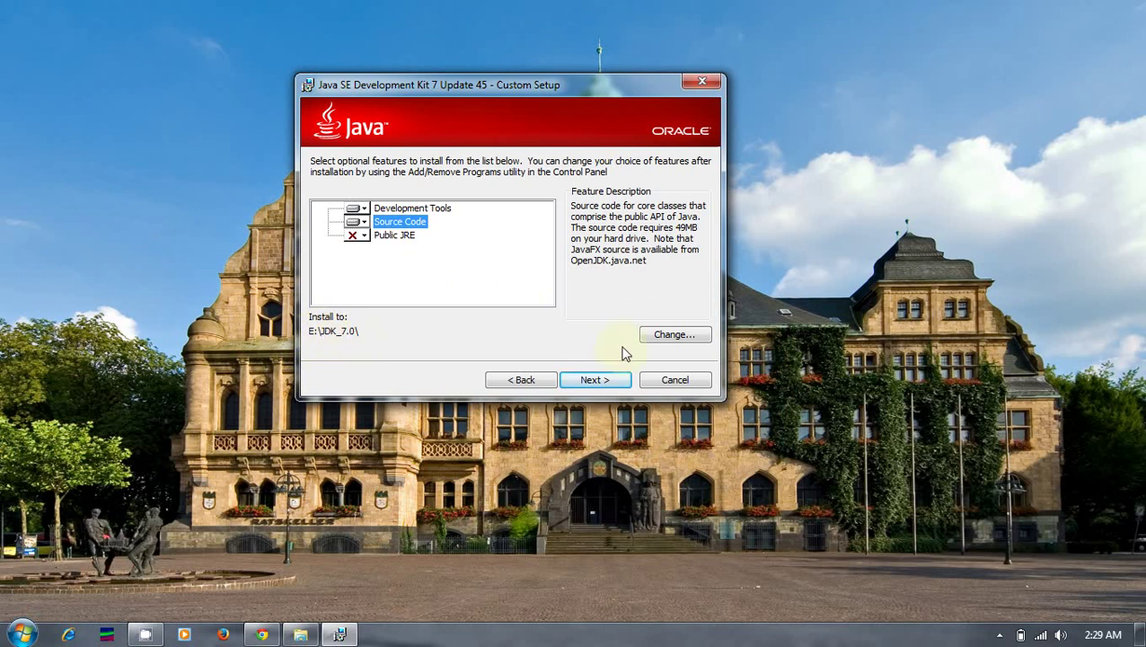
click(606, 383)
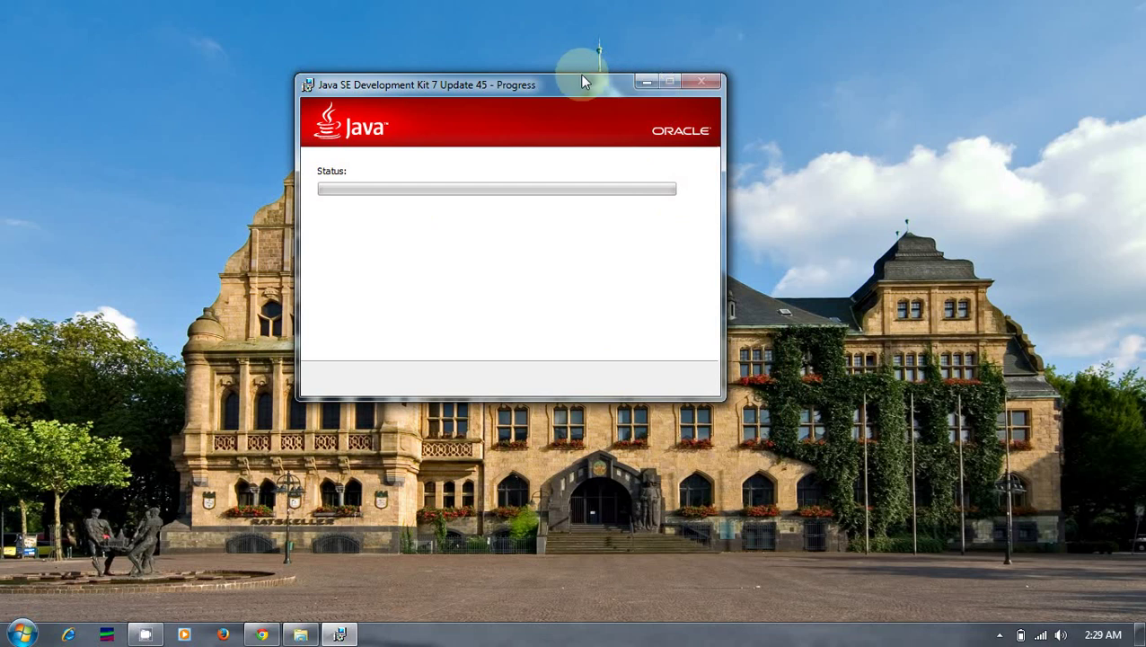
Nudge the Progress window upward while the installer extracts
drag(582, 76, 582, 66)
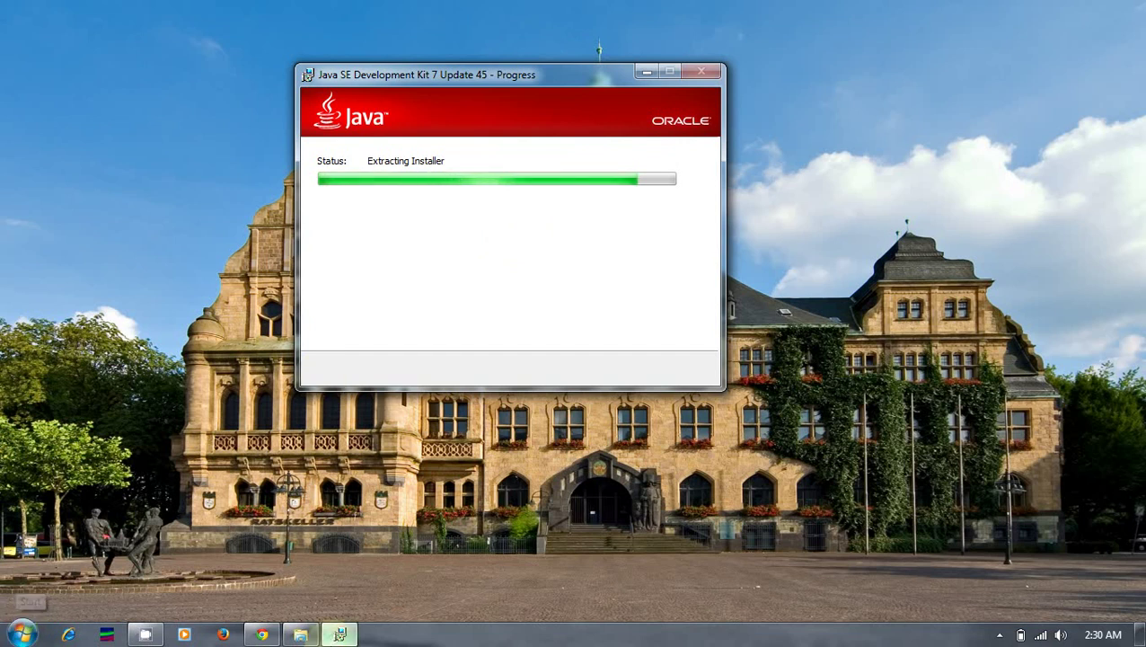
In Explorer, open E:\JDK_7.0 to check the installed files, then open its bin folder
click(305, 636)
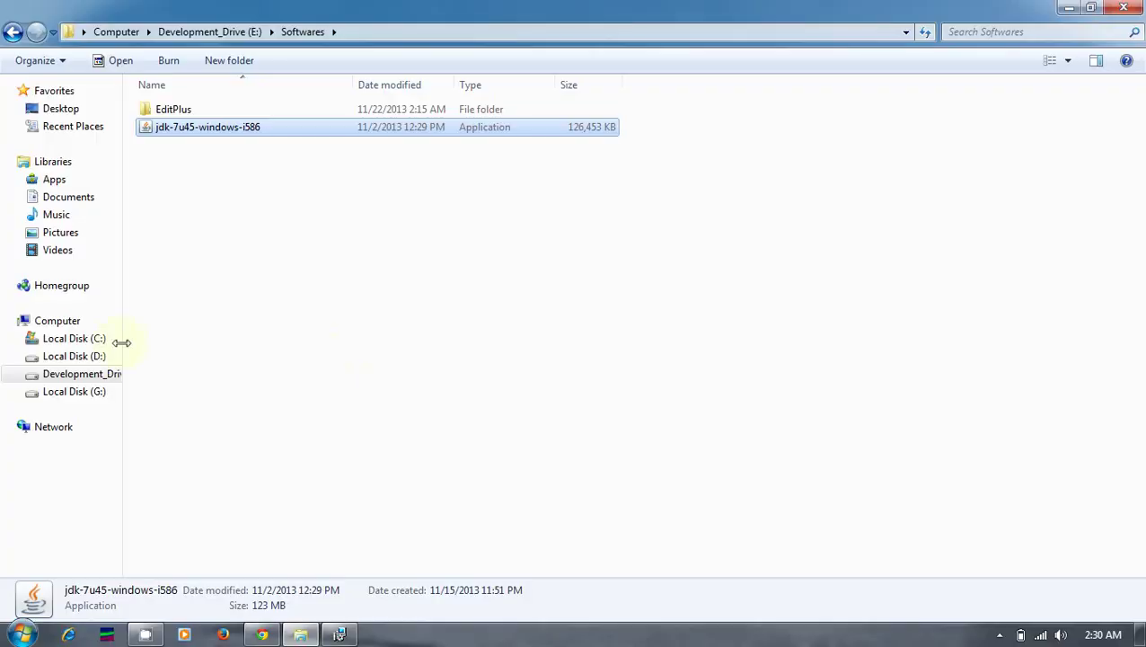
click(81, 375)
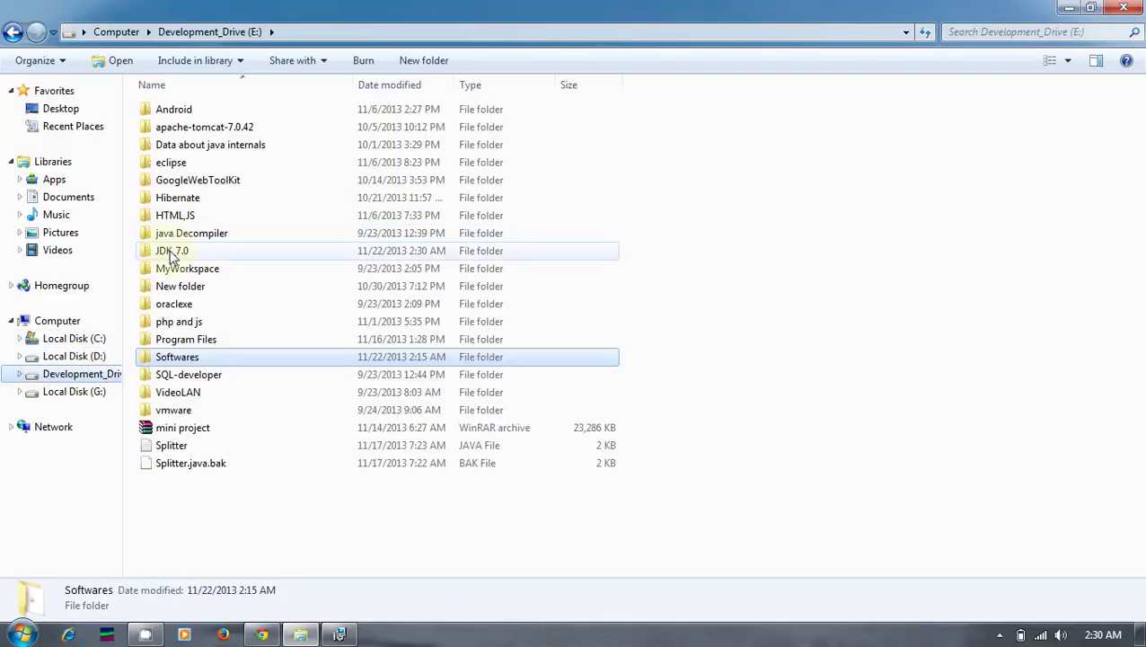
click(172, 255)
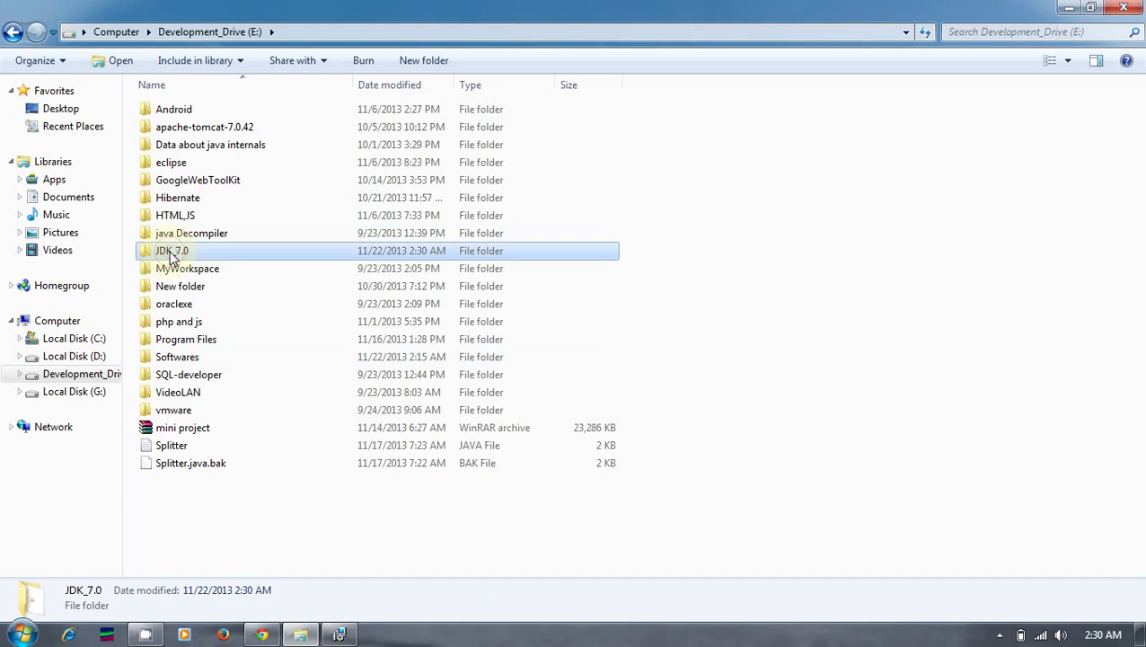
double_click(172, 251)
drag(353, 467, 159, 108)
click(313, 316)
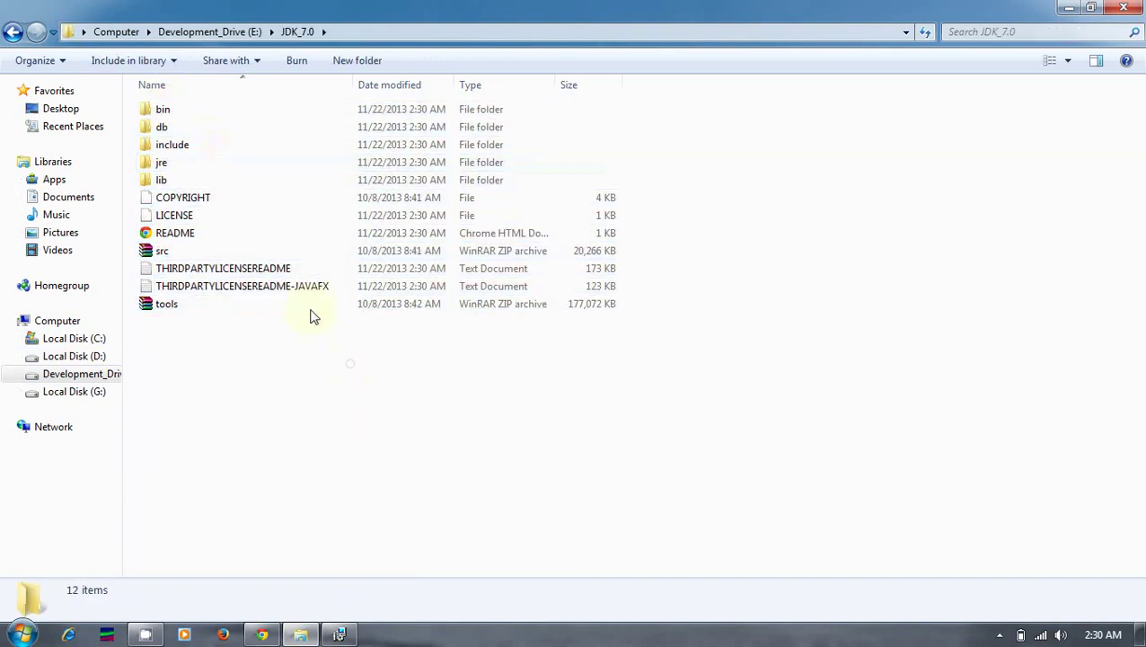
double_click(184, 114)
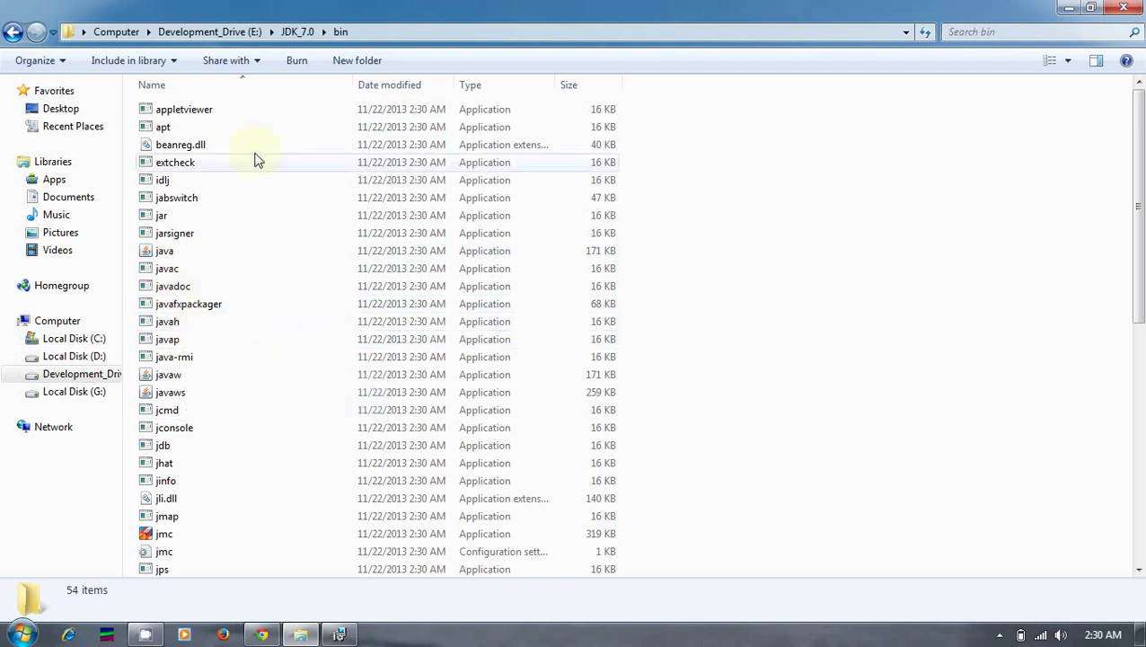
Open the include folder inside JDK_7.0 to check it, then return to JDK_7.0
click(286, 32)
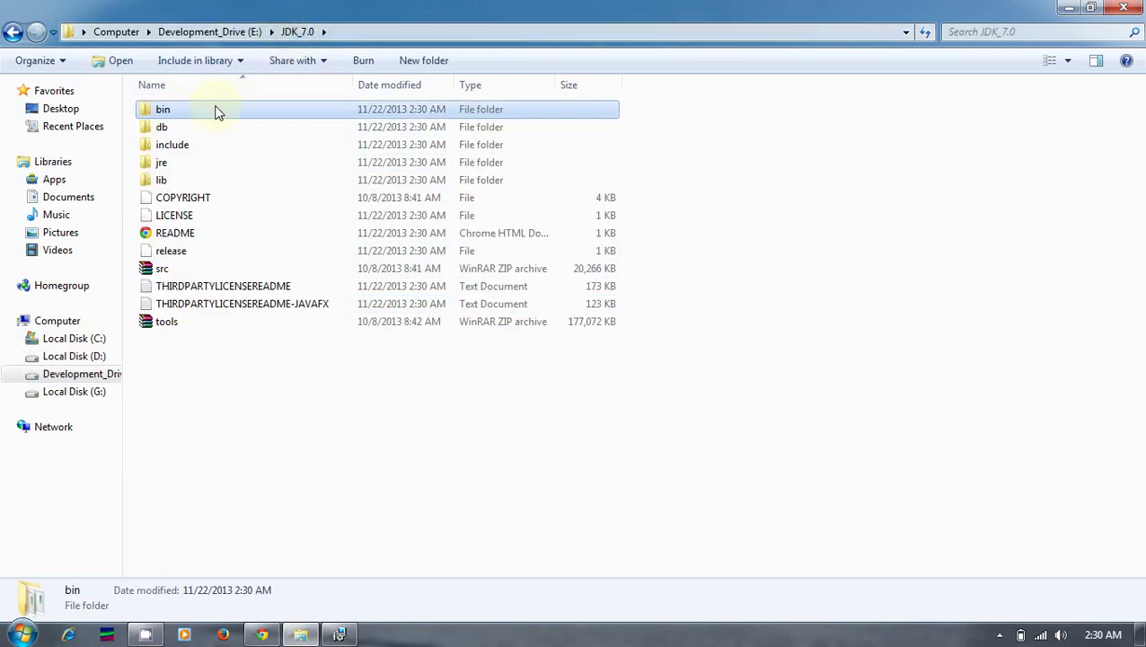
double_click(180, 145)
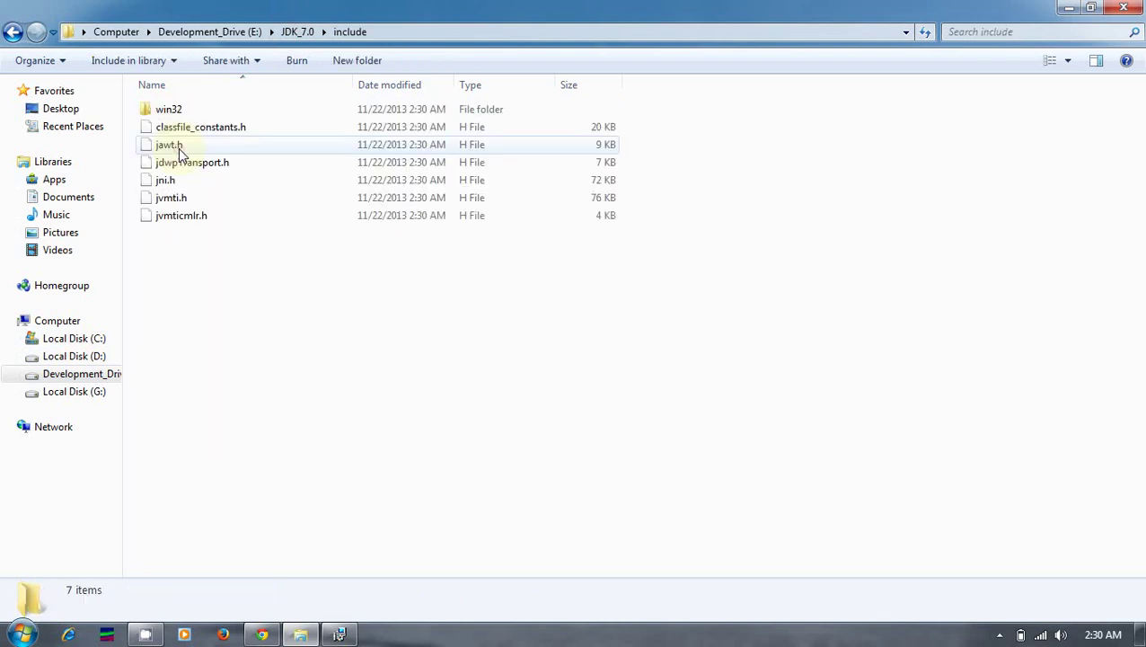
click(302, 34)
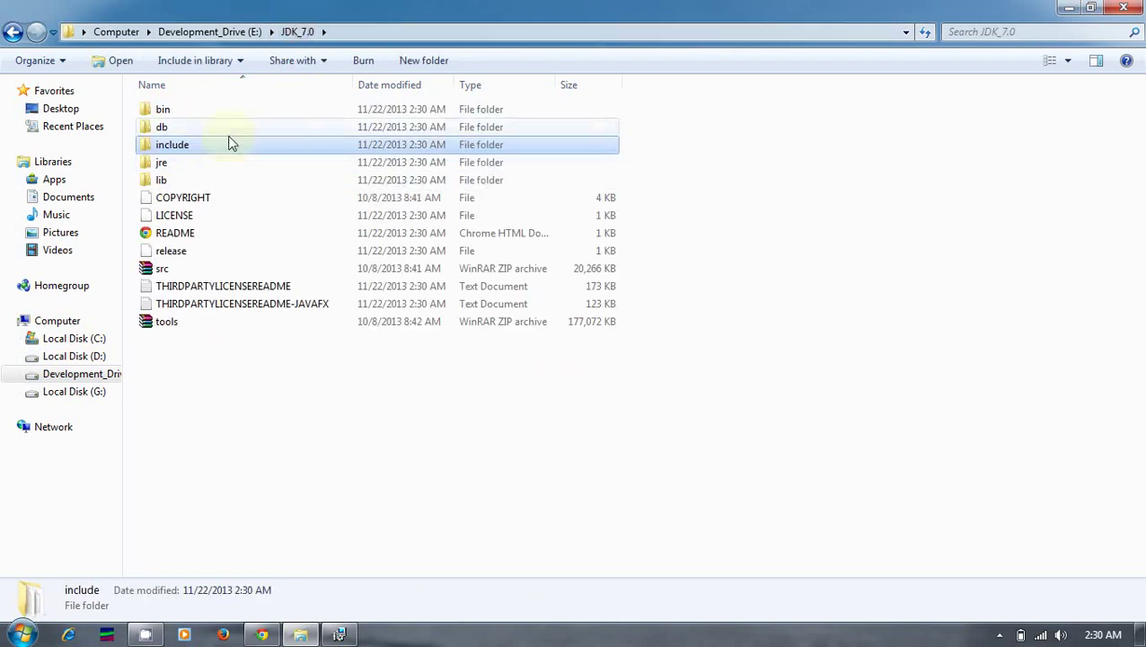
Check the lib folder, return to JDK_7.0, and bring the installer's completion message back
double_click(162, 183)
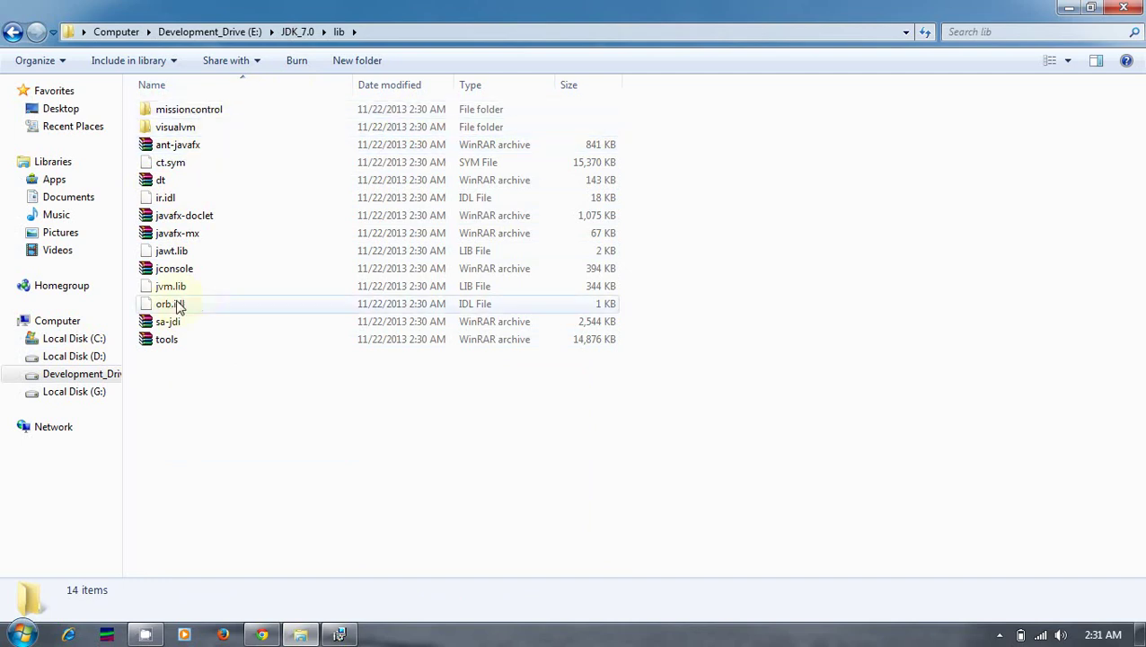
click(306, 35)
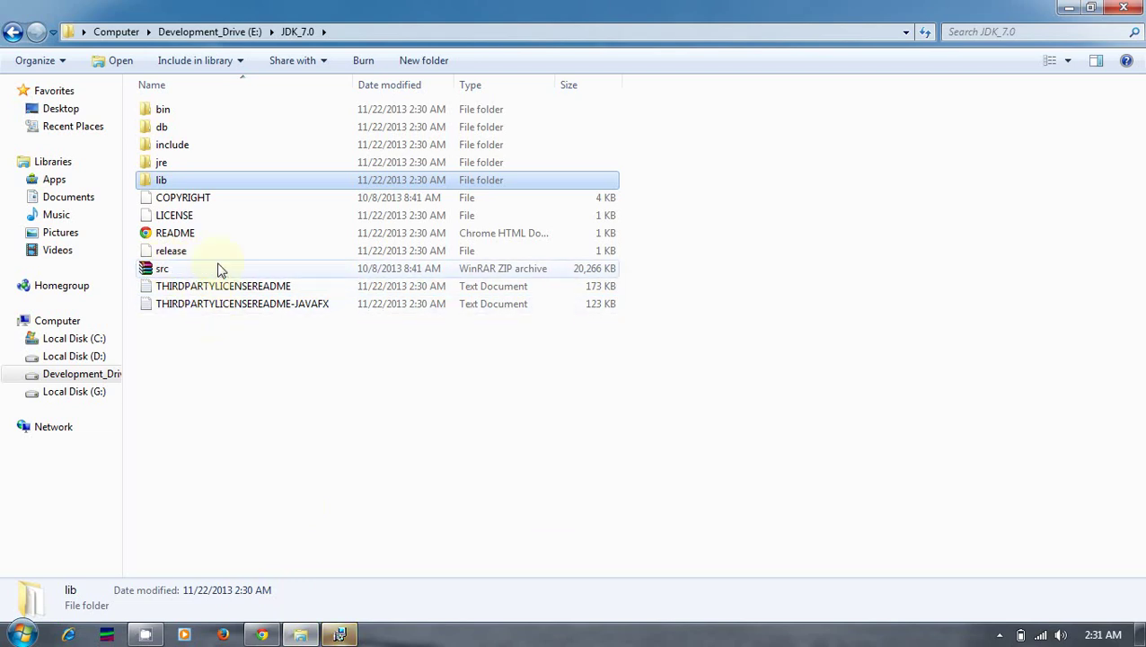
click(338, 634)
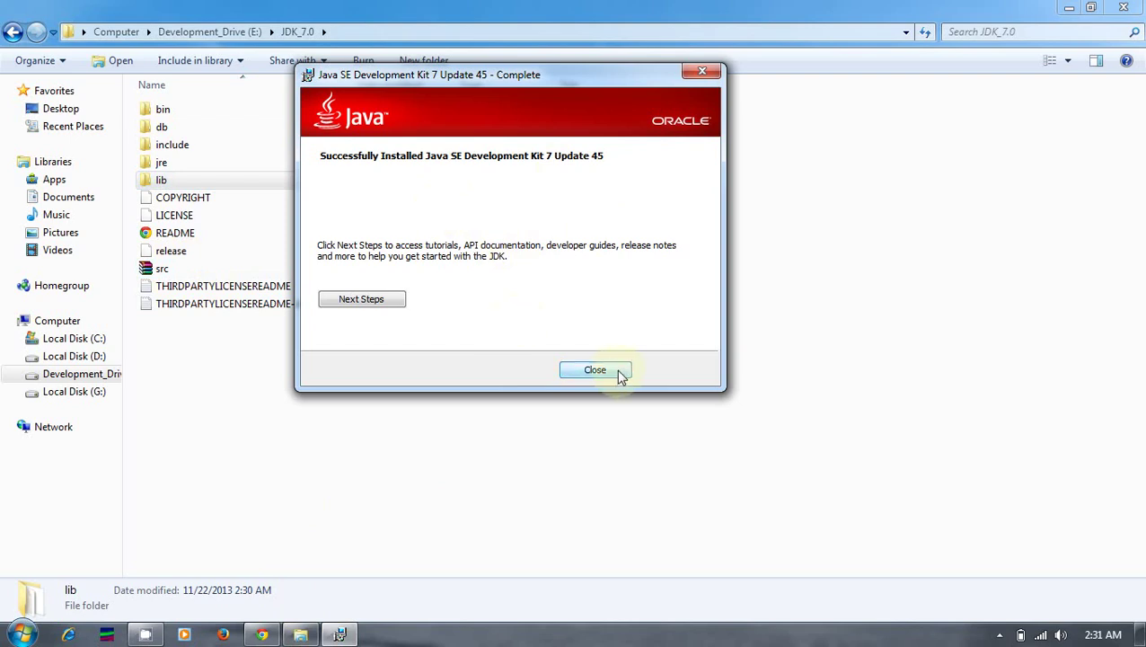
Open the JDK 7 Update 45 Next Steps getting-started resources from the completion dialog
click(375, 299)
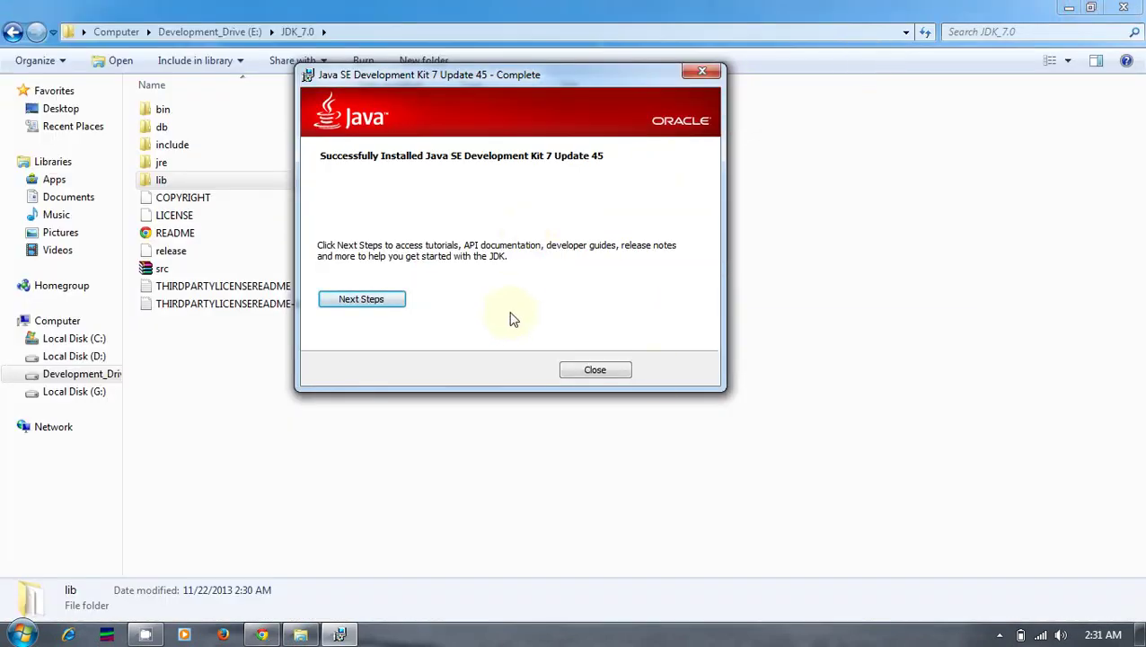
Close the installer, move up through Development_Drive (E:) to Computer, and minimize Explorer
click(597, 371)
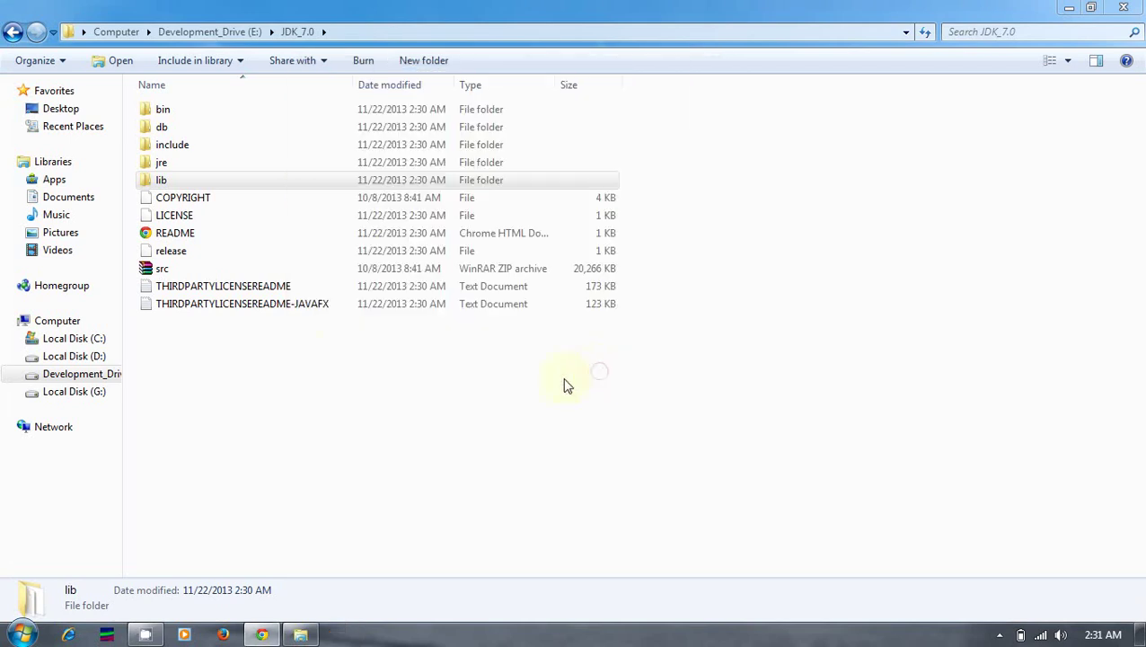
click(343, 337)
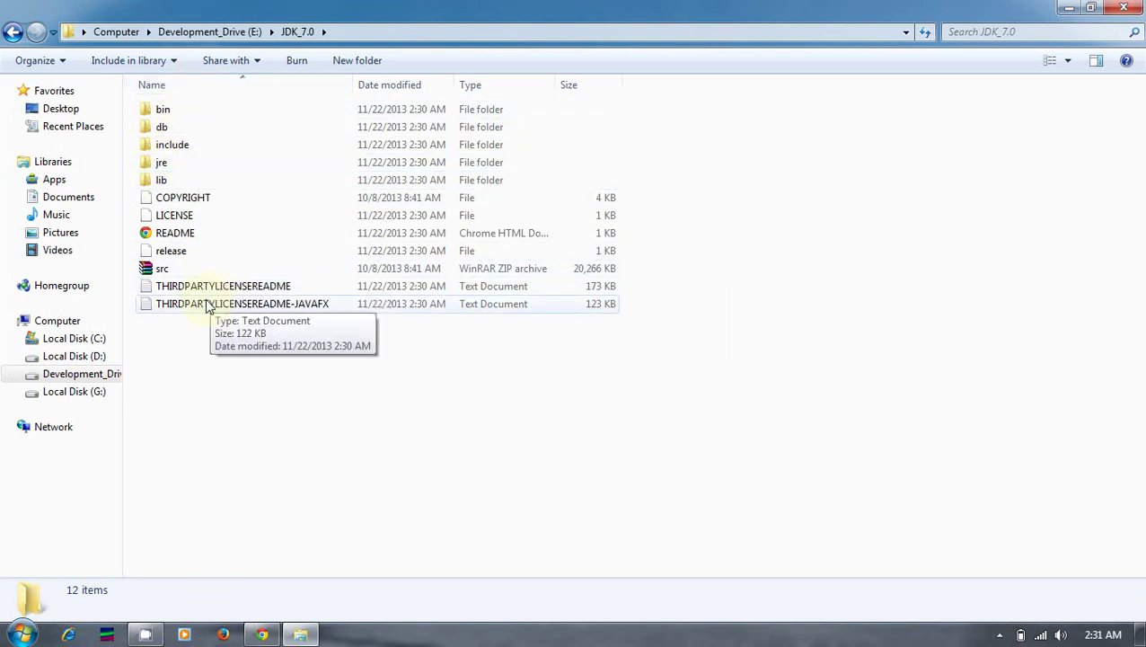
click(194, 33)
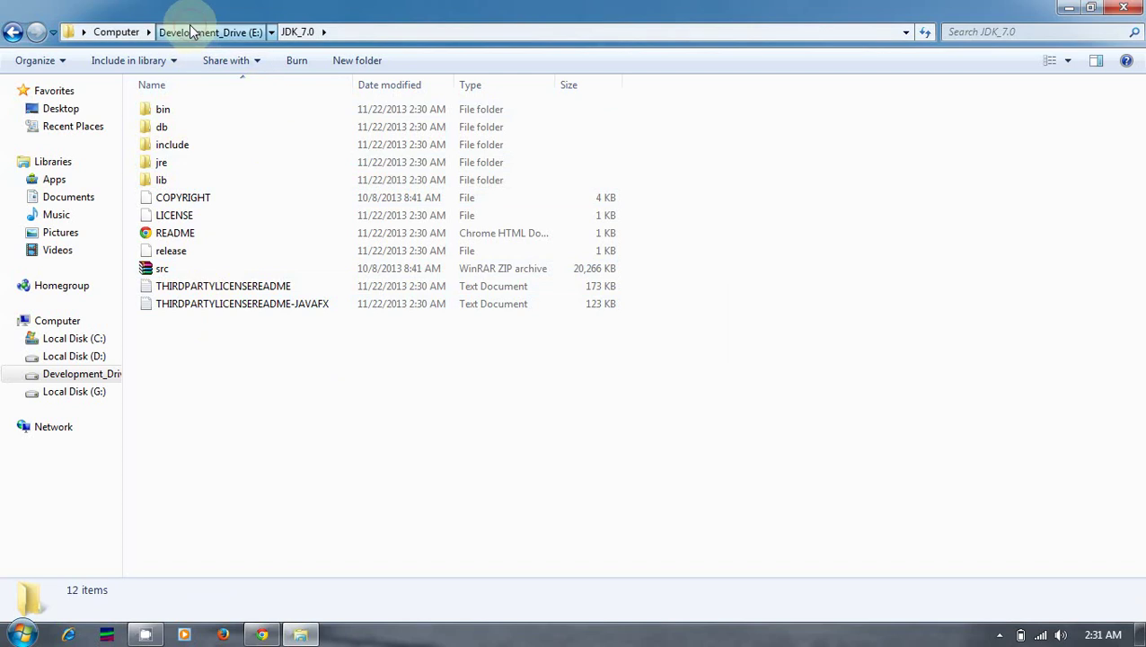
click(115, 32)
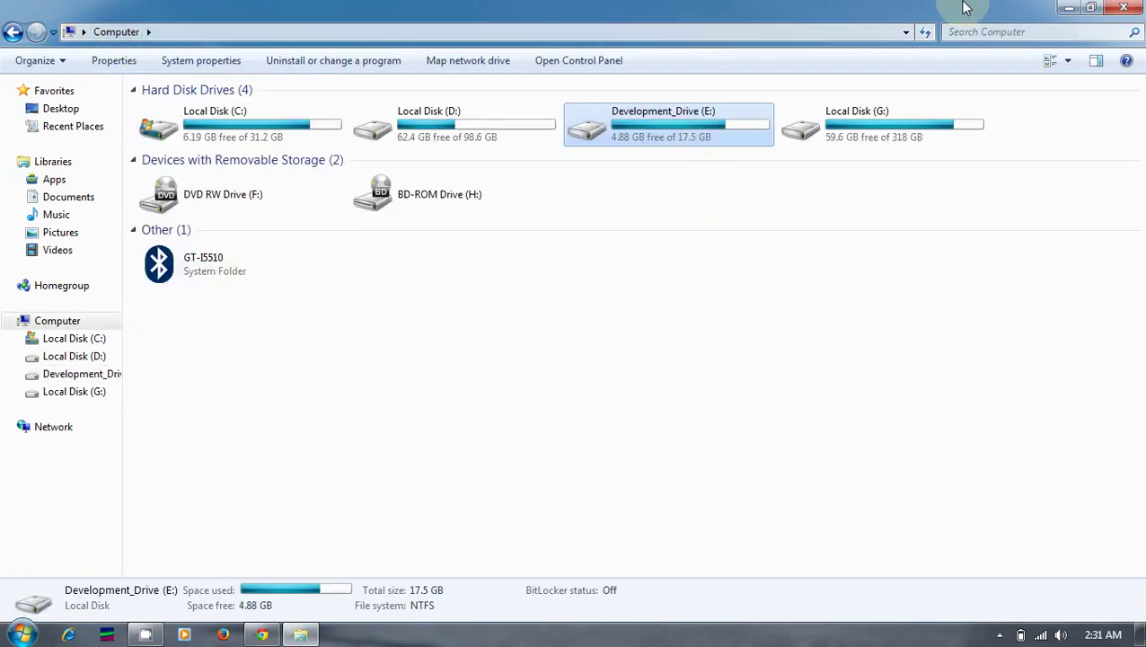
click(1069, 7)
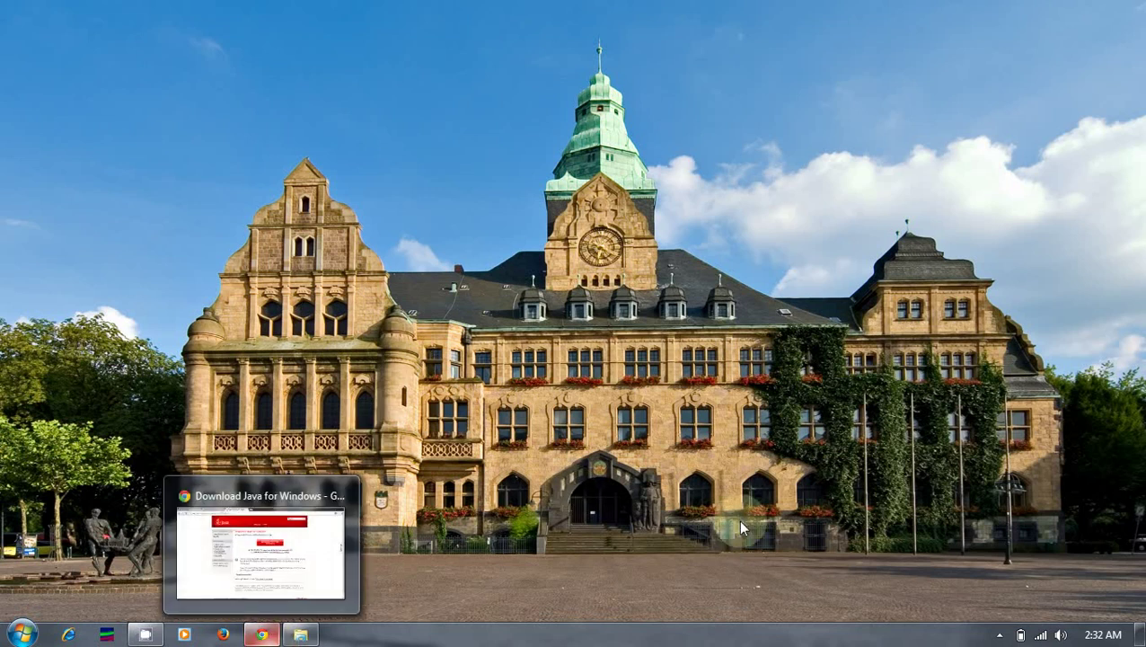
right_click(753, 329)
click(795, 376)
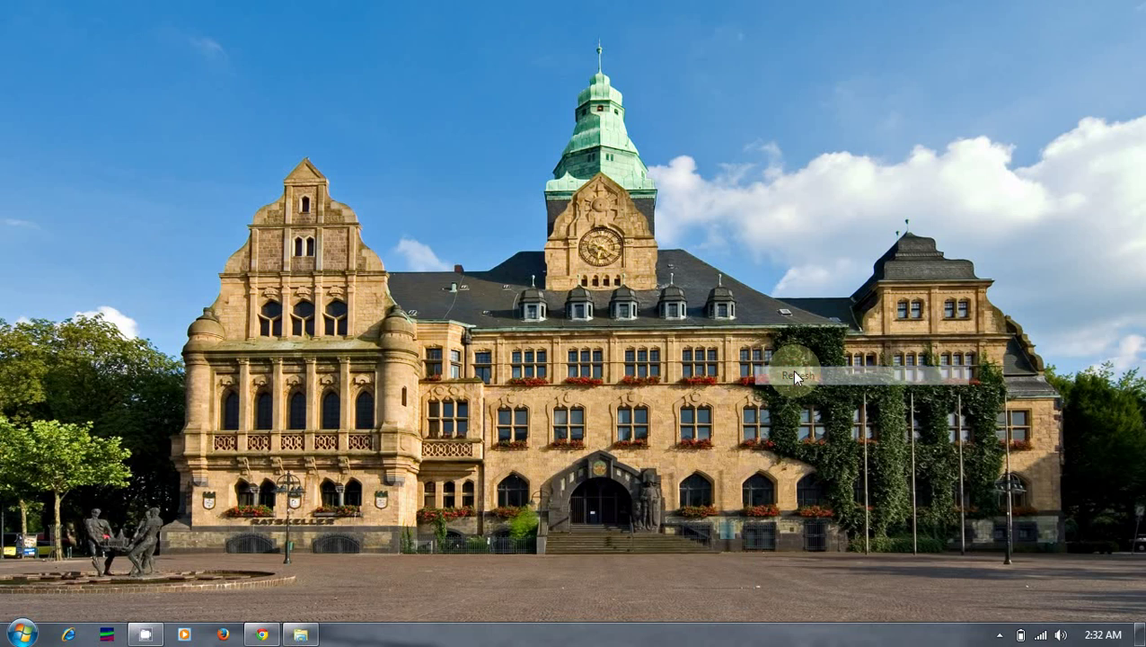
right_click(626, 177)
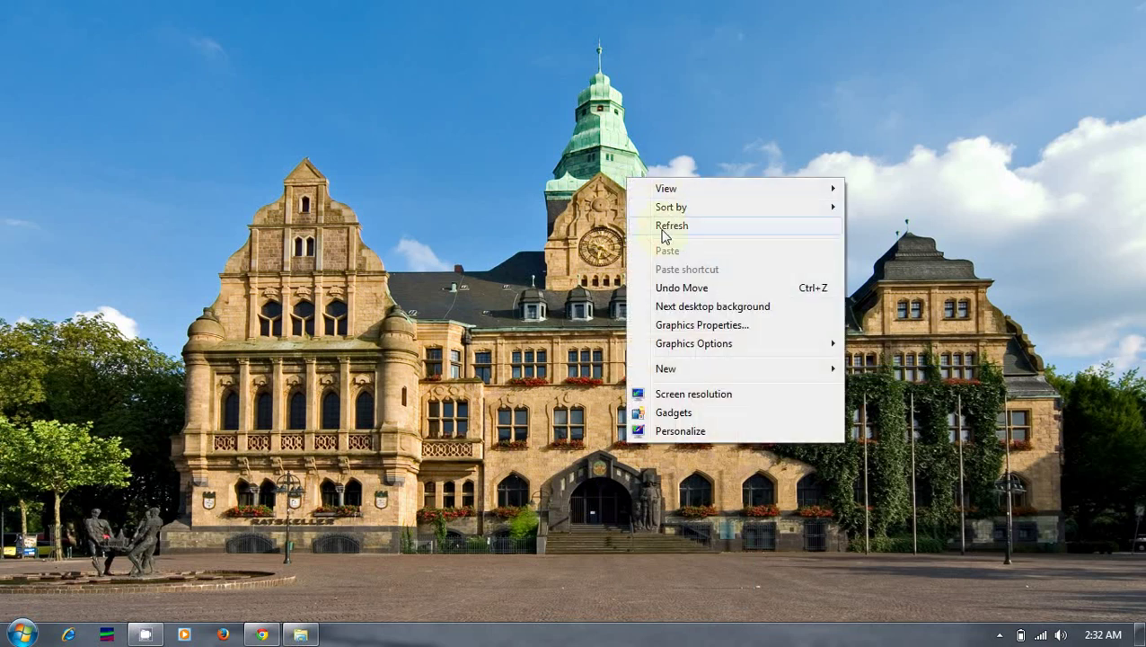
click(662, 232)
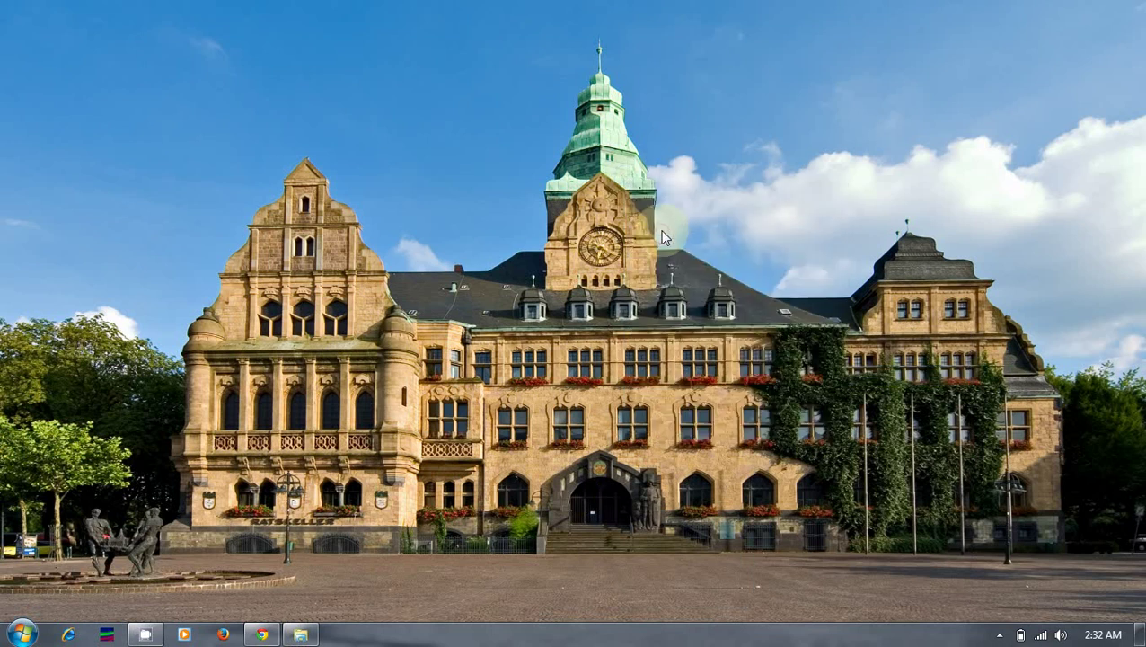
click(1000, 634)
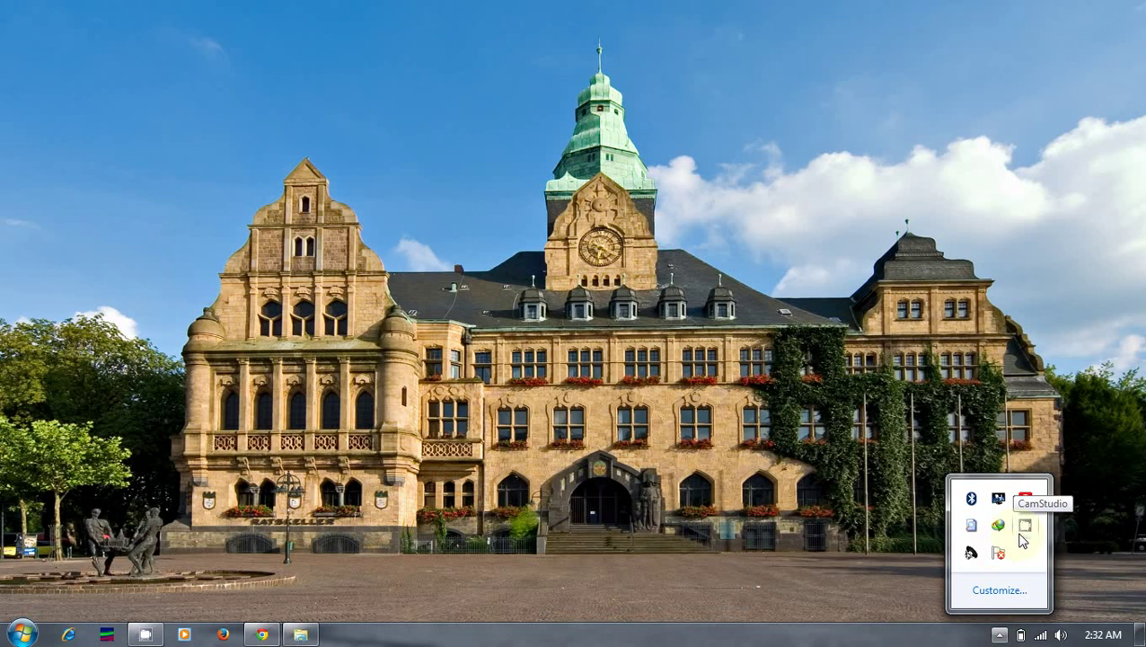
click(647, 316)
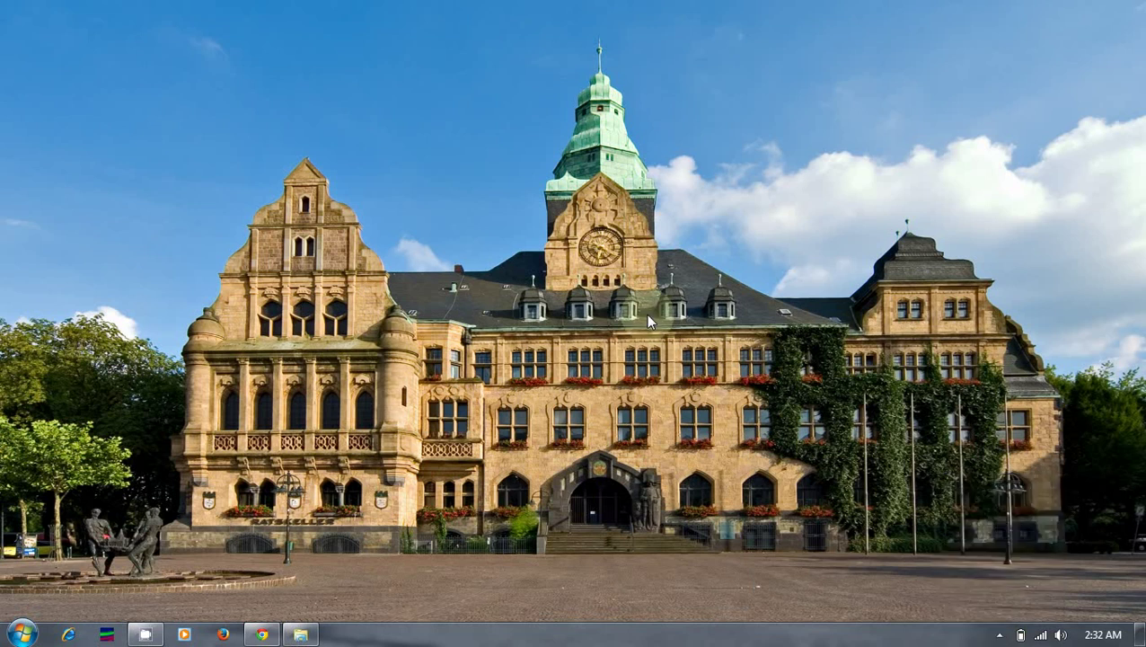